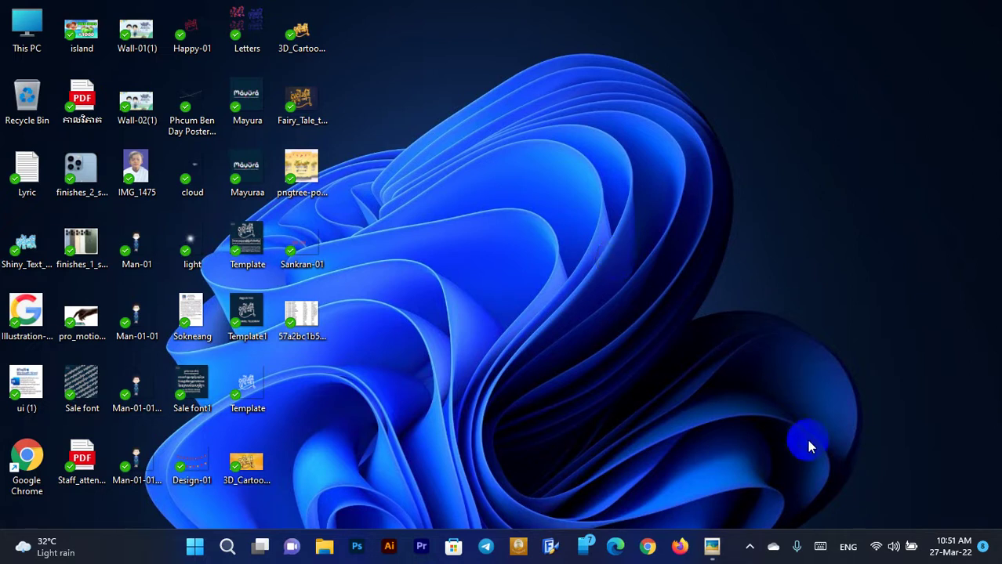
Open the touch keyboard's symbol picker, look over the math symbols, and close the keyboard.
{"action": "left_click", "coordinate": [819, 546]}
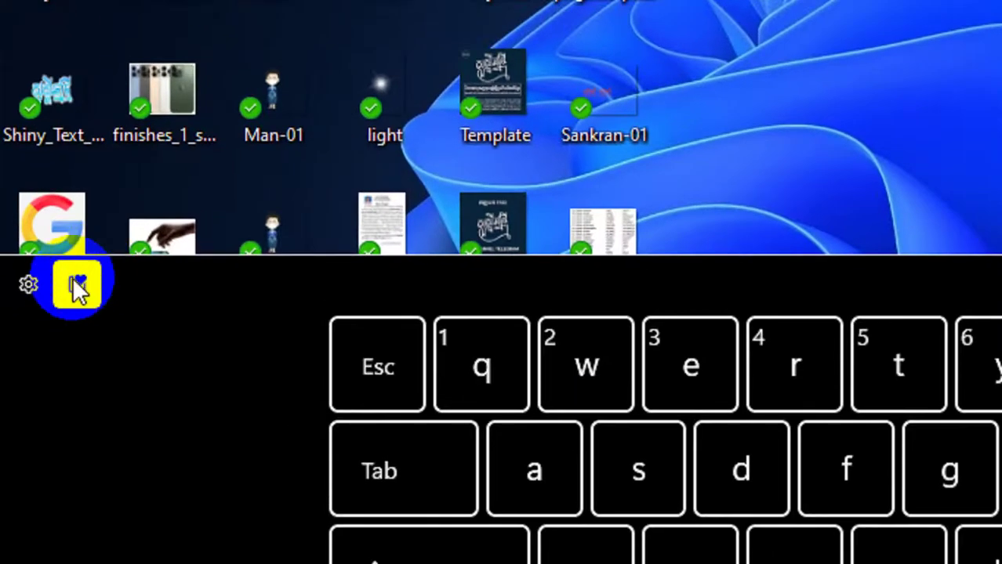
{"action": "left_click", "coordinate": [68, 292]}
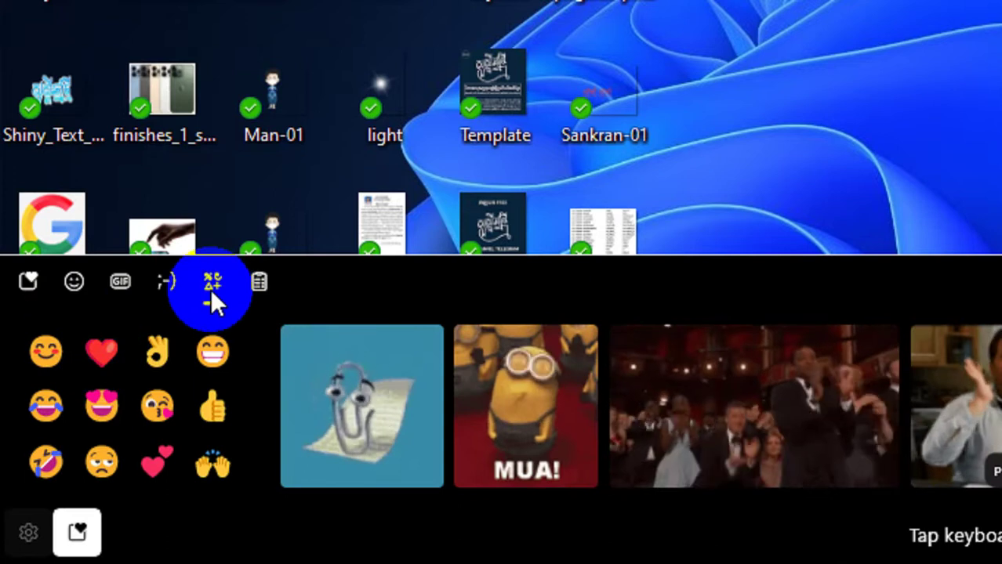
{"action": "left_click", "coordinate": [211, 283]}
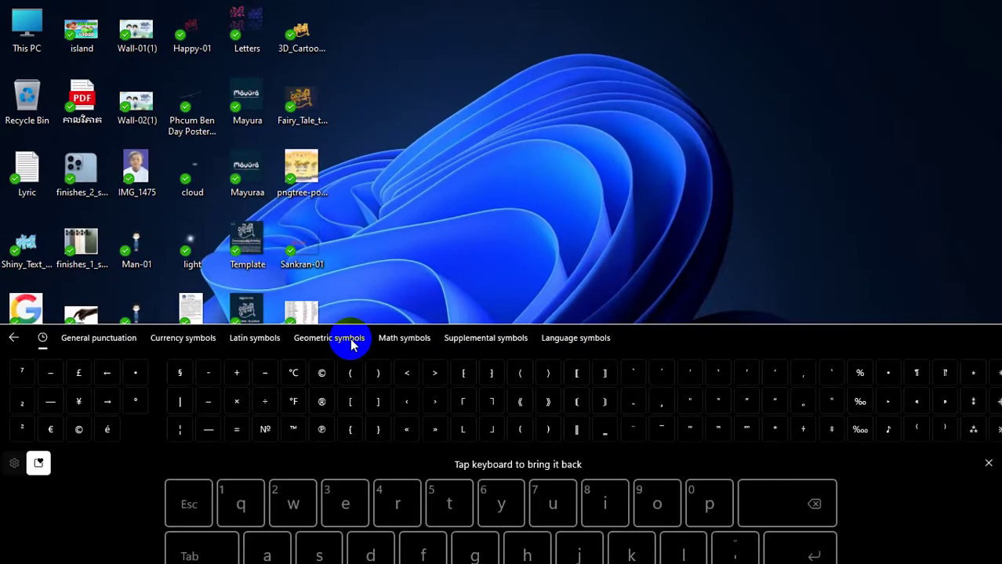
{"action": "left_click", "coordinate": [385, 346]}
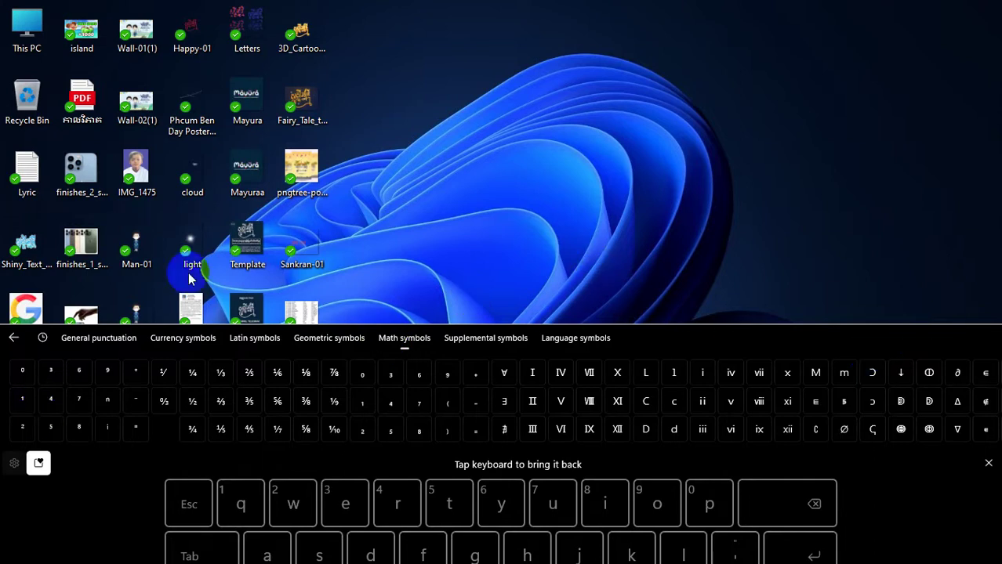
{"action": "left_click", "coordinate": [14, 338]}
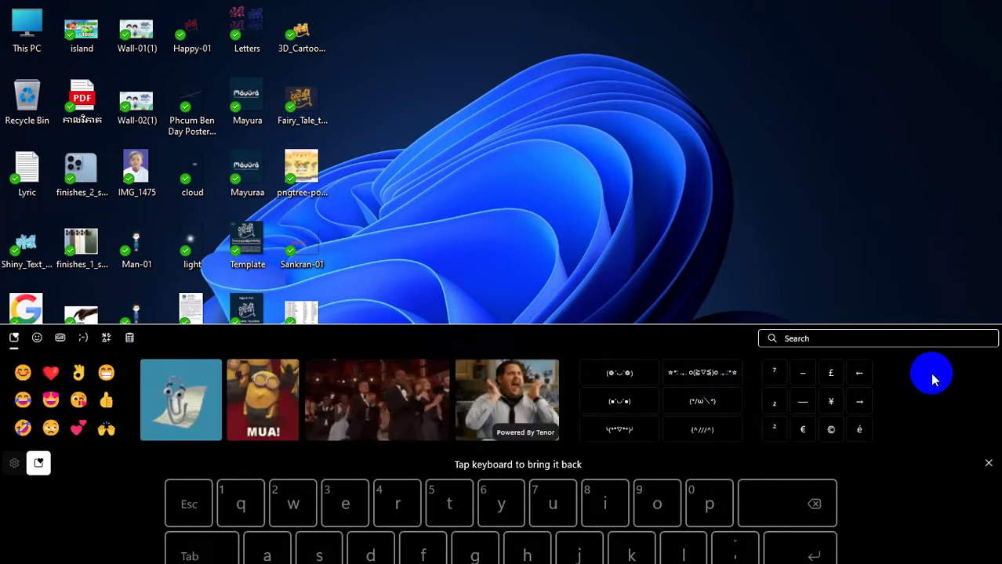
{"action": "left_click", "coordinate": [984, 464]}
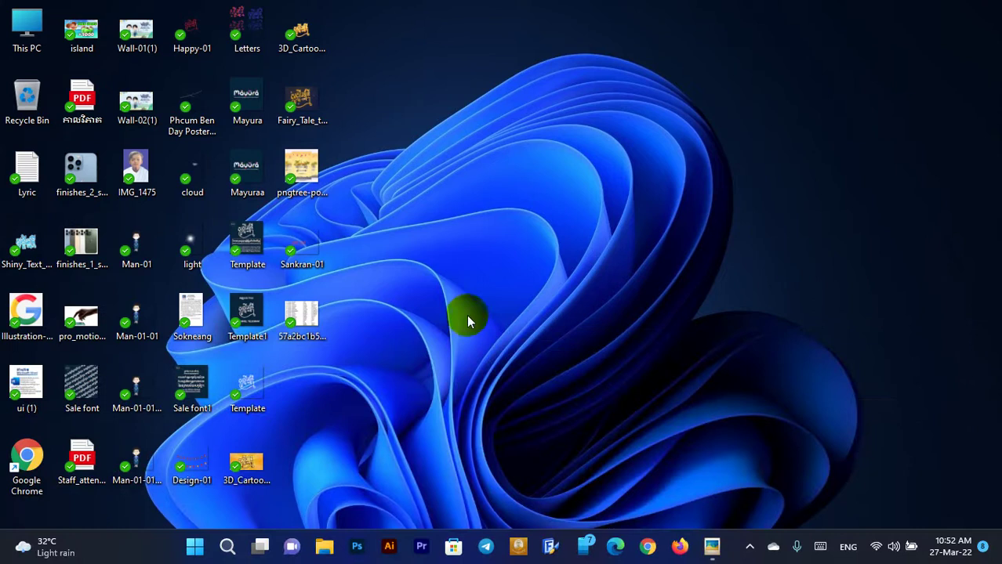
Switch to Chrome, create a blank Google Form via form.new, and decline the introductory tour.
{"action": "left_click", "coordinate": [647, 546]}
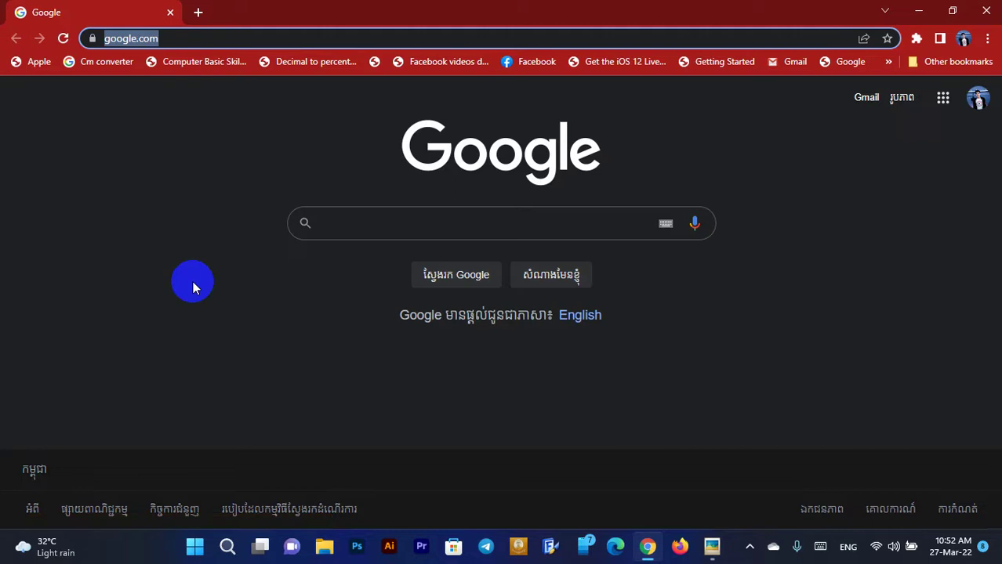
{"action": "type", "text": "form.n"}
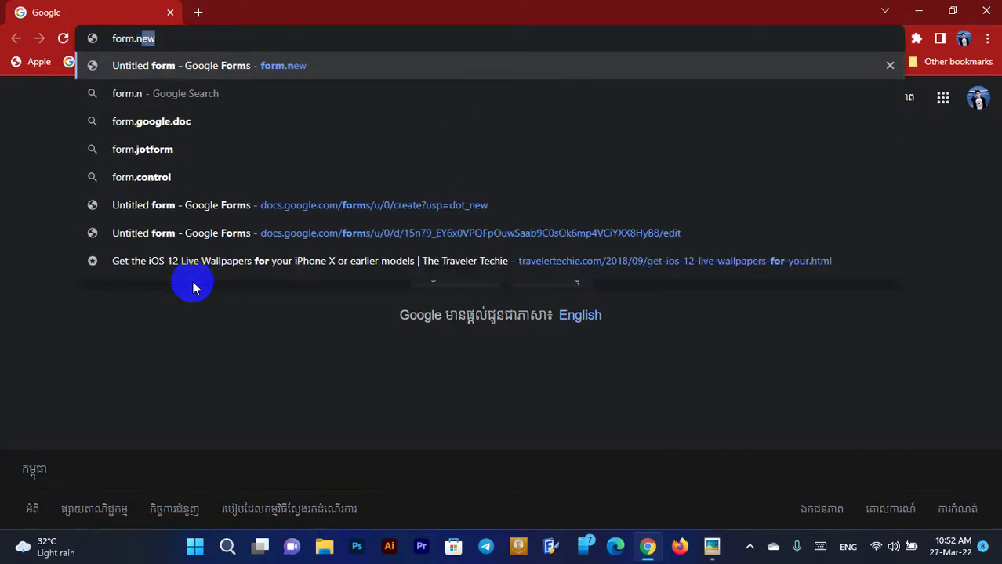
{"action": "type", "text": "ew"}
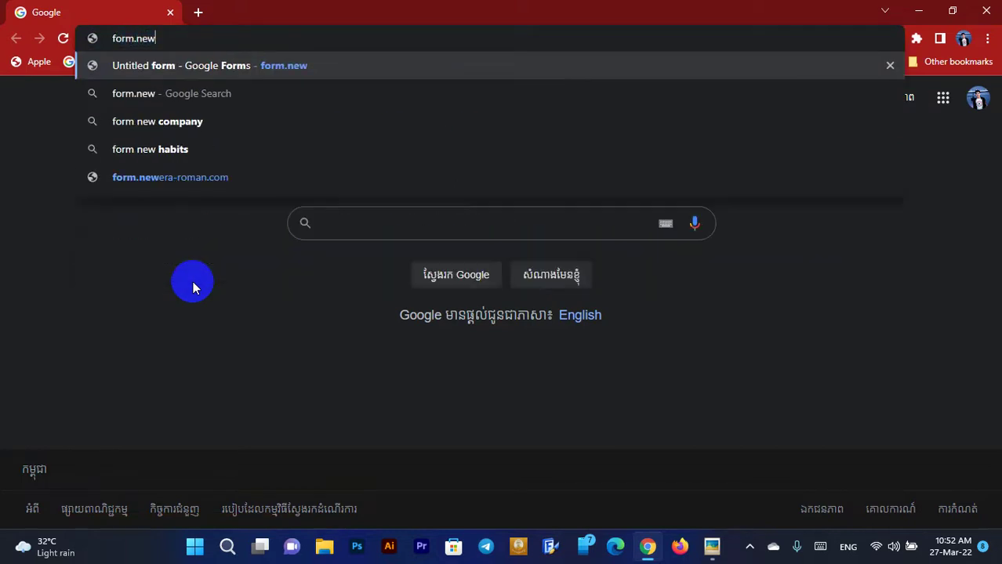
{"action": "key", "text": "Return"}
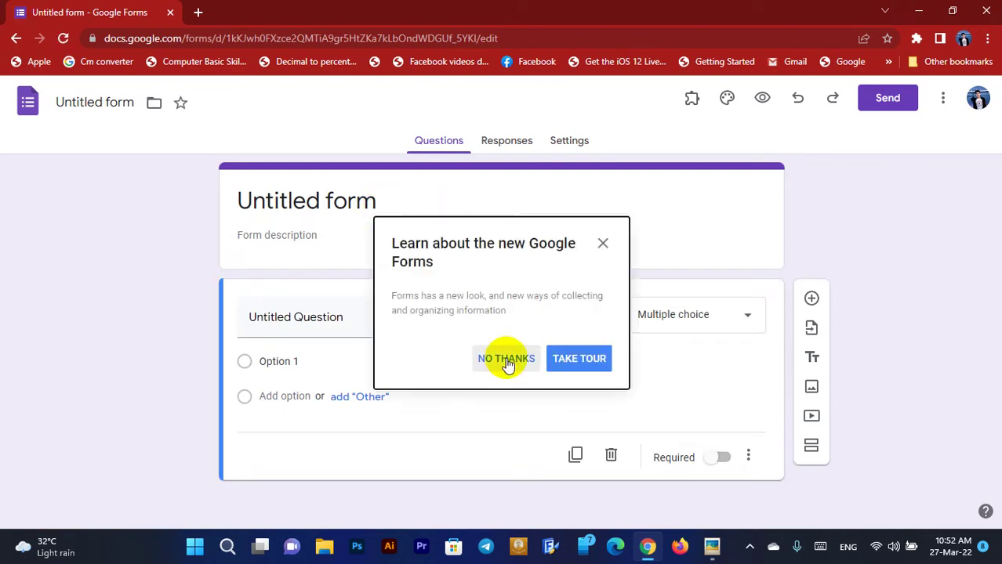
{"action": "left_click", "coordinate": [507, 360]}
Set the form title to "ប្រឡងមុខវិជ្ជា គីមីវិទ្យា".
{"action": "left_click", "coordinate": [396, 197]}
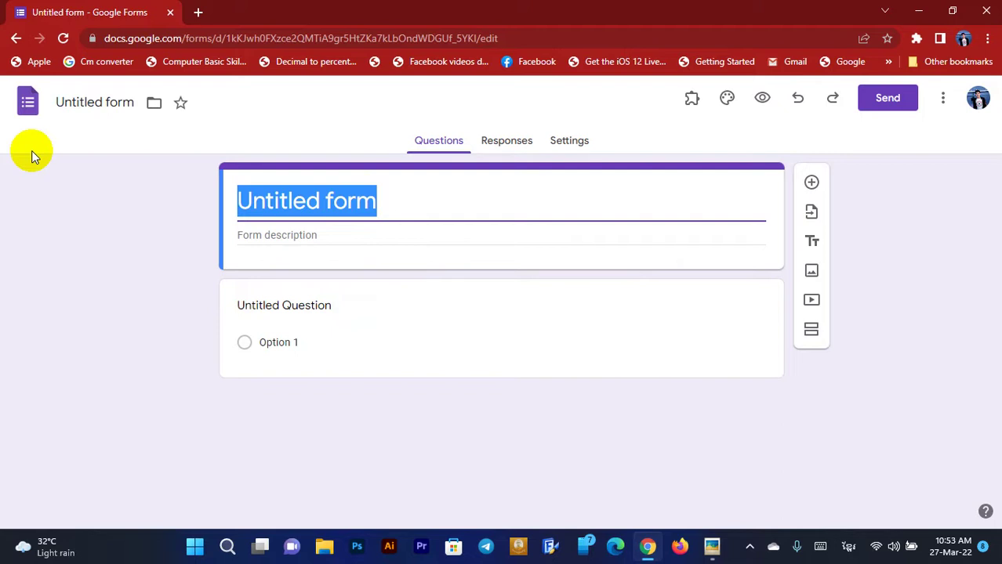
{"action": "type", "text": "ប្រឡ"}
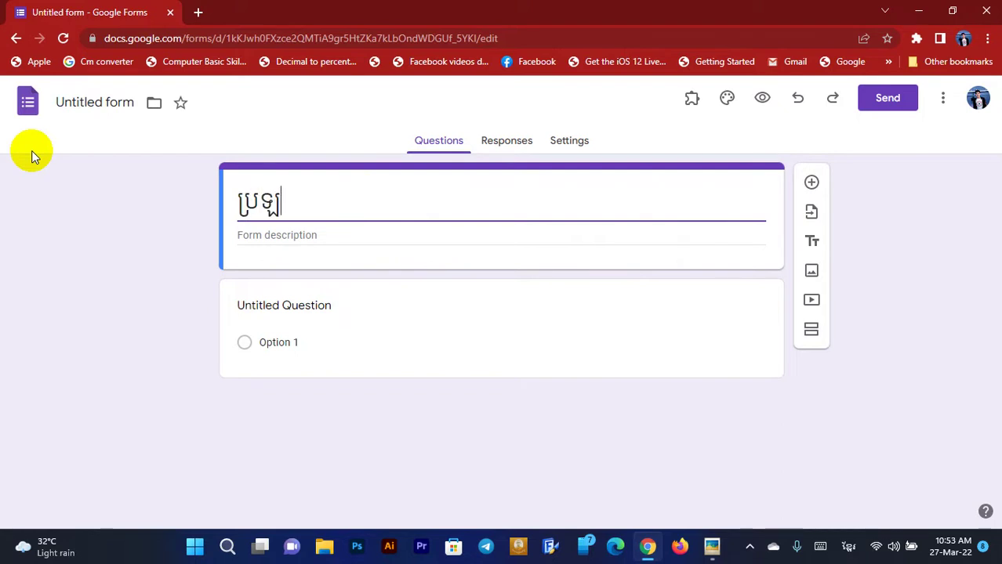
{"action": "type", "text": "ងមុខ"}
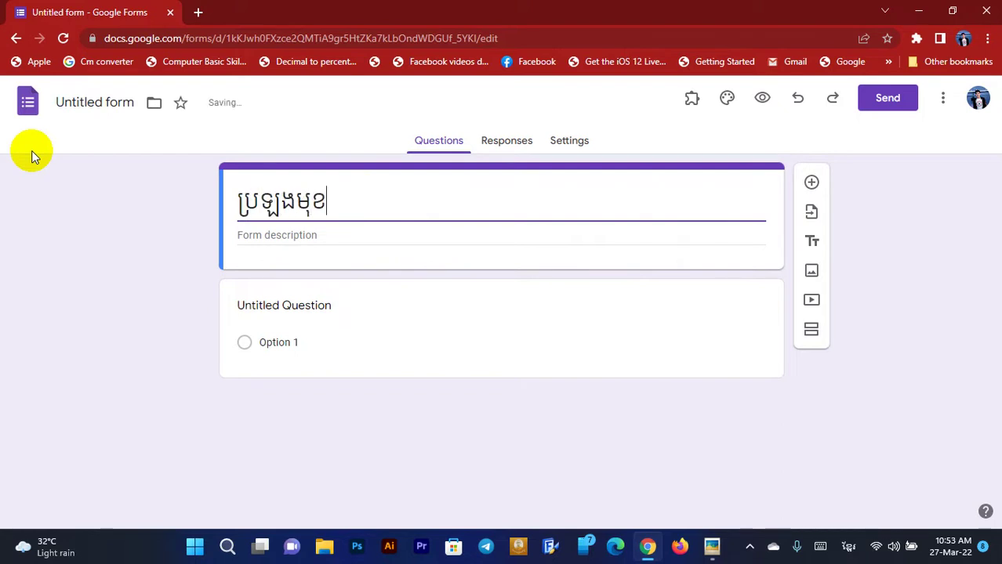
{"action": "type", "text": "វិជ្ជា"}
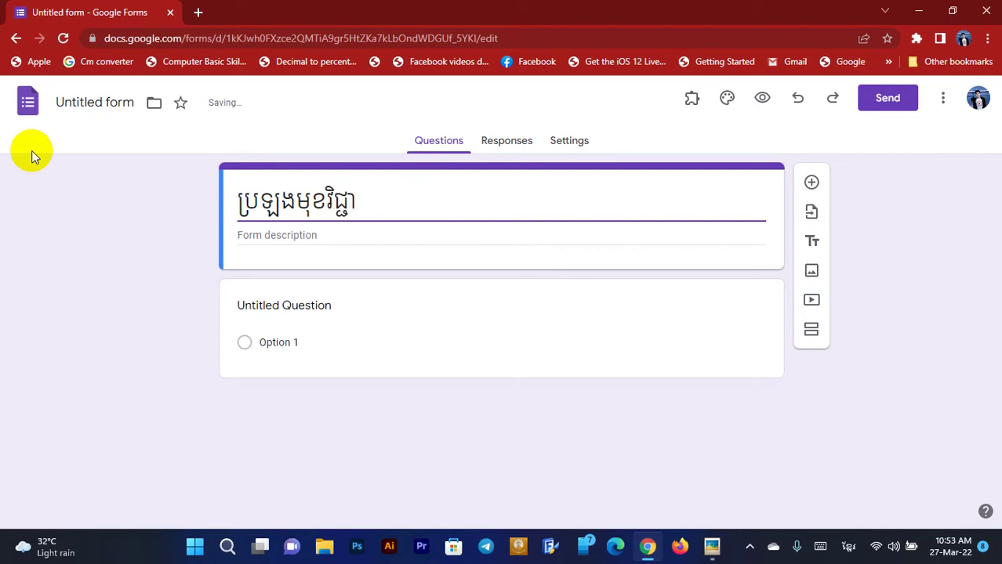
{"action": "type", "text": " គីមីវិទ្យា"}
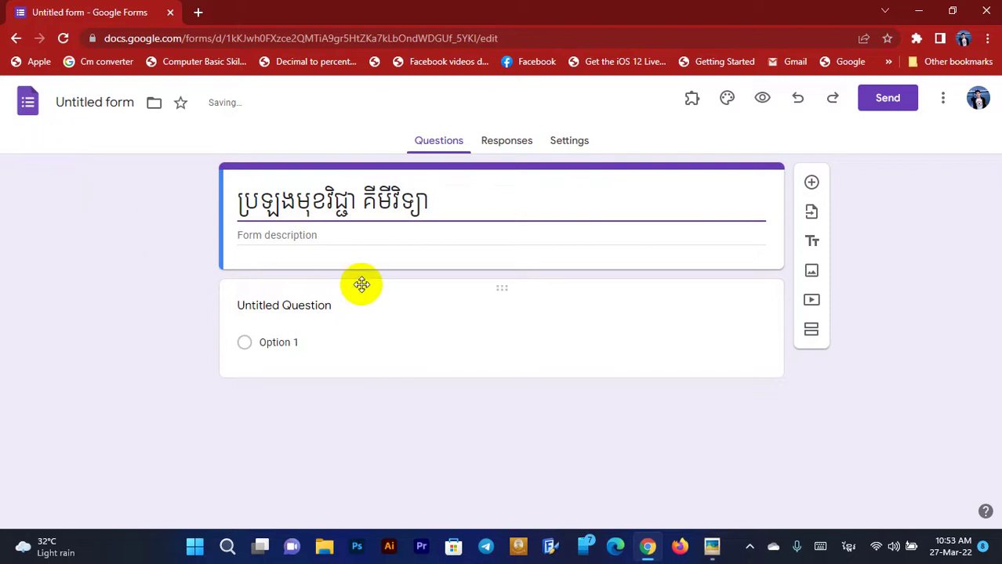
{"action": "left_click", "coordinate": [334, 227]}
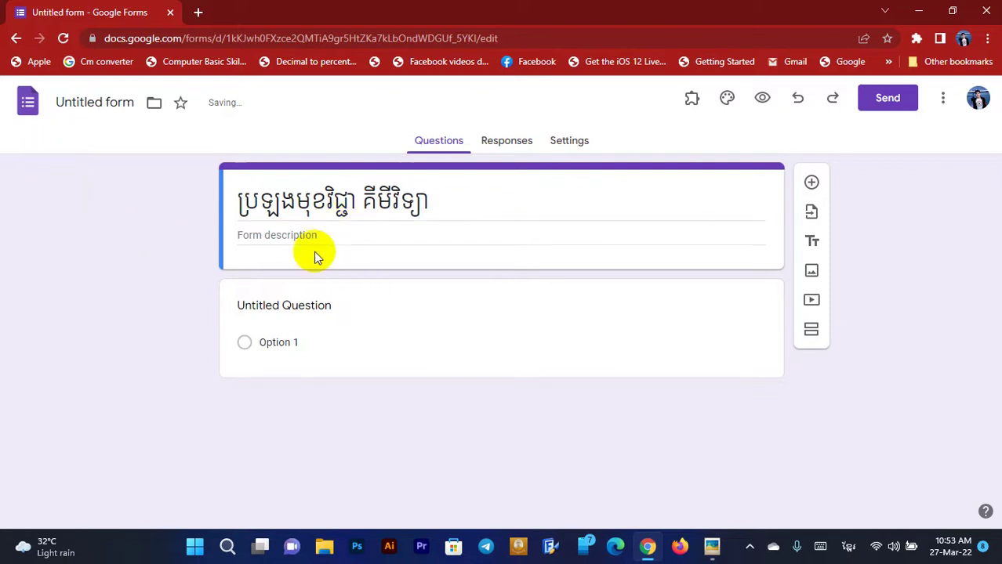
Replace the default title of the first question with "ចូរសរសេររូបមន្តគីមីវិទ្យានៅខាងក្រ".
{"action": "left_click", "coordinate": [325, 340]}
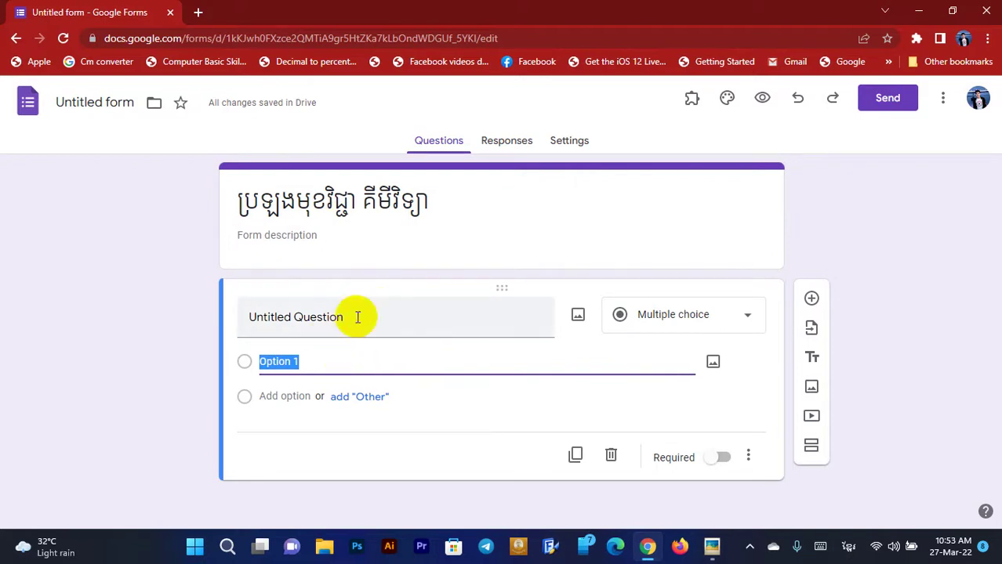
{"action": "left_click", "coordinate": [383, 313]}
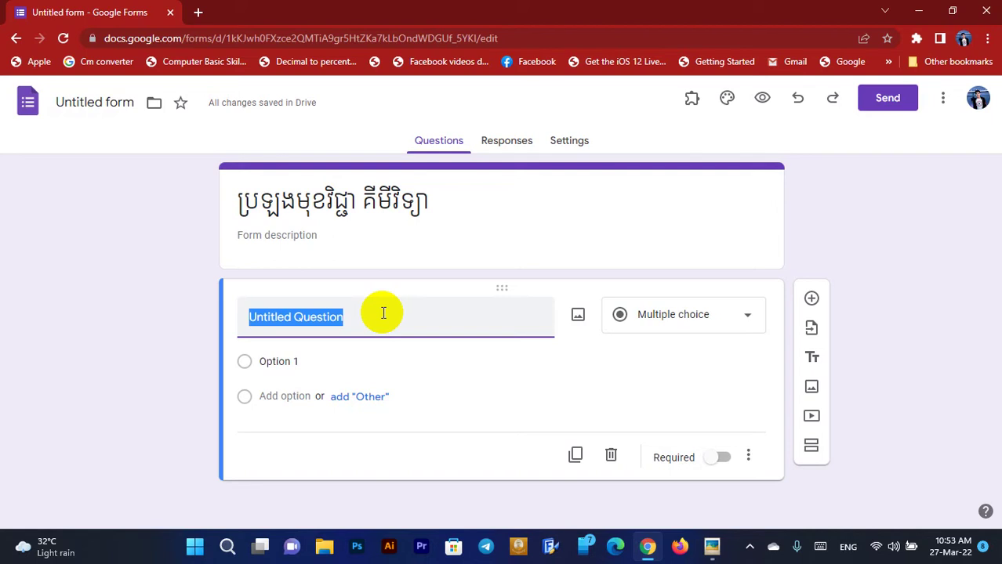
{"action": "key", "text": "alt+shift"}
{"action": "type", "text": "ចូរសរសេរ"}
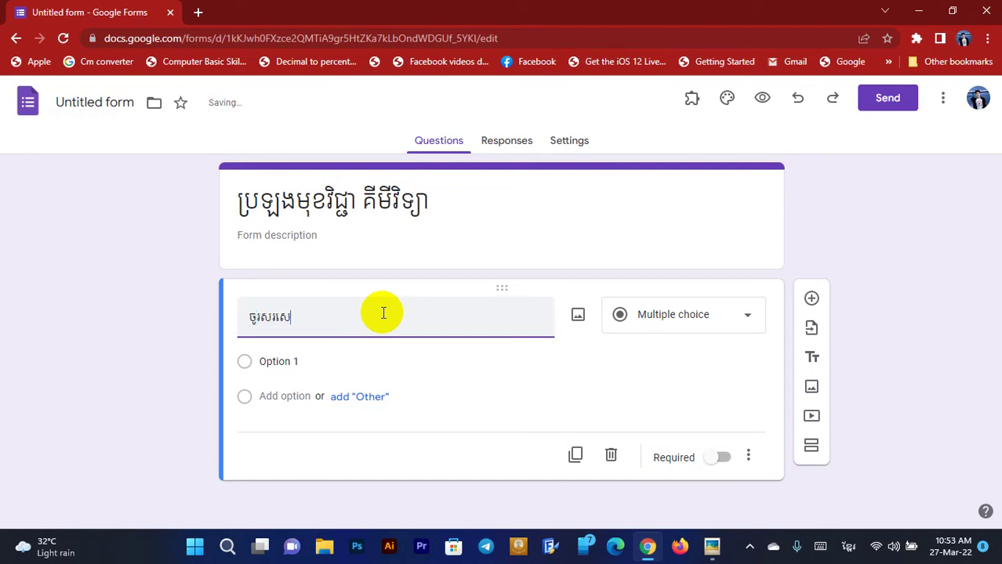
{"action": "type", "text": "រូបមន្តគីមីវិទ្យា"}
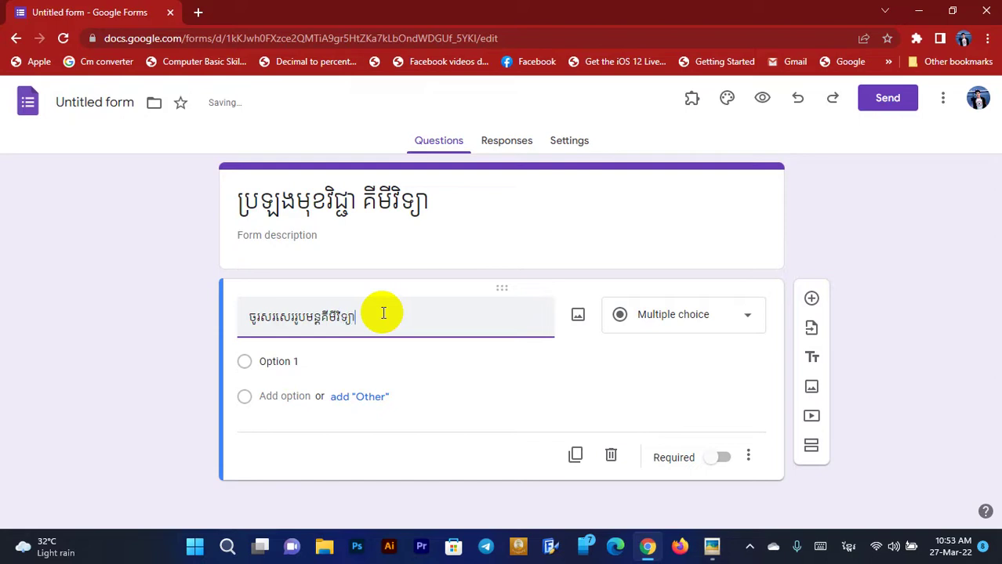
{"action": "type", "text": "ន"}
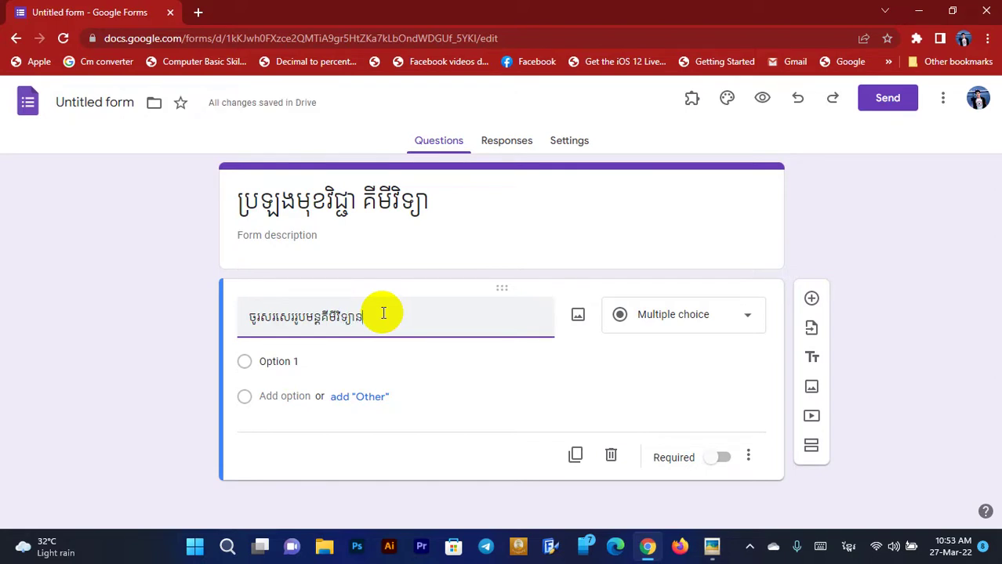
{"action": "type", "text": "ៅខាងក្រ"}
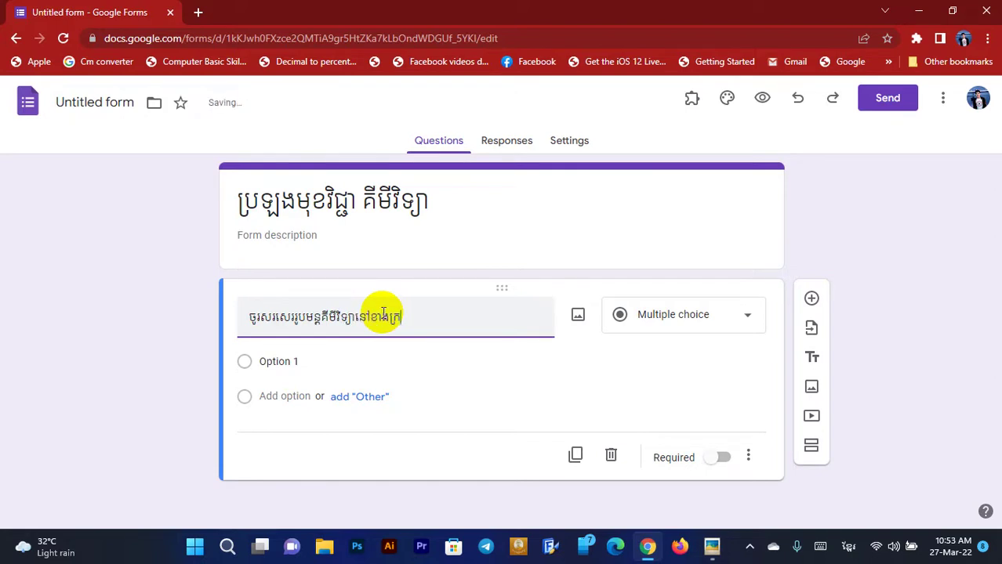
{"action": "type", "text": "ា"}
Delete the first question's wording back to its opening word "ចូរ".
{"action": "key", "text": "BackSpace"}
{"action": "key", "text": "BackSpace"}
{"action": "key", "text": "BackSpace"}
{"action": "key", "text": "BackSpace"}
{"action": "key", "text": "BackSpace"}
{"action": "key", "text": "BackSpace"}
{"action": "key", "text": "BackSpace"}
{"action": "key", "text": "BackSpace"}
{"action": "key", "text": "BackSpace"}
{"action": "key", "text": "BackSpace"}
{"action": "key", "text": "BackSpace"}
{"action": "key", "text": "BackSpace"}
{"action": "key", "text": "BackSpace"}
{"action": "key", "text": "BackSpace"}
{"action": "key", "text": "BackSpace"}
{"action": "key", "text": "BackSpace"}
{"action": "key", "text": "BackSpace"}
{"action": "key", "text": "BackSpace"}
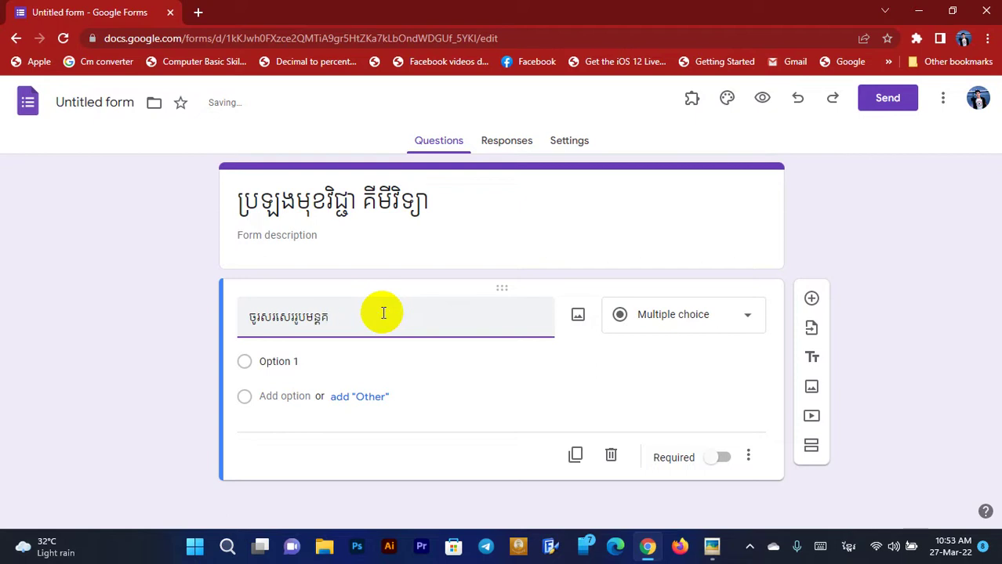
{"action": "key", "text": "BackSpace"}
{"action": "key", "text": "BackSpace"}
{"action": "key", "text": "BackSpace"}
{"action": "key", "text": "BackSpace"}
{"action": "key", "text": "BackSpace"}
{"action": "key", "text": "BackSpace"}
{"action": "key", "text": "BackSpace"}
{"action": "key", "text": "BackSpace"}
{"action": "key", "text": "BackSpace"}
{"action": "key", "text": "BackSpace"}
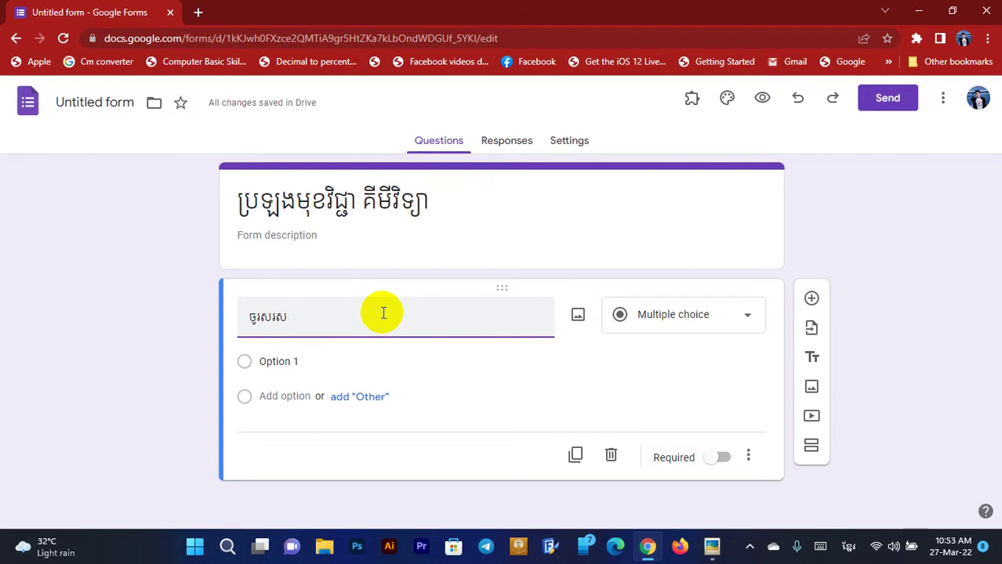
{"action": "key", "text": "BackSpace"}
{"action": "key", "text": "BackSpace"}
{"action": "key", "text": "BackSpace"}
Complete the first question's text so it reads "ចូរជ្រើសរើសរូបមន្តគីមីវិទ្យាខាងក្រោមឲ្យបានត្រឹមត្រូវ៖".
{"action": "type", "text": "ជ្រើស"}
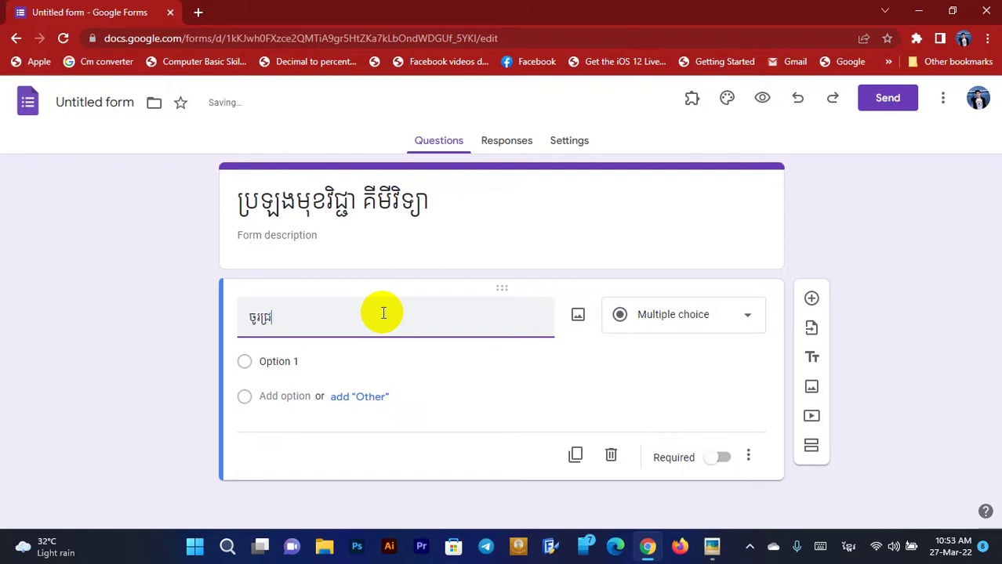
{"action": "key", "text": "BackSpace"}
{"action": "key", "text": "BackSpace"}
{"action": "type", "text": "ើសរើសរូបមន"}
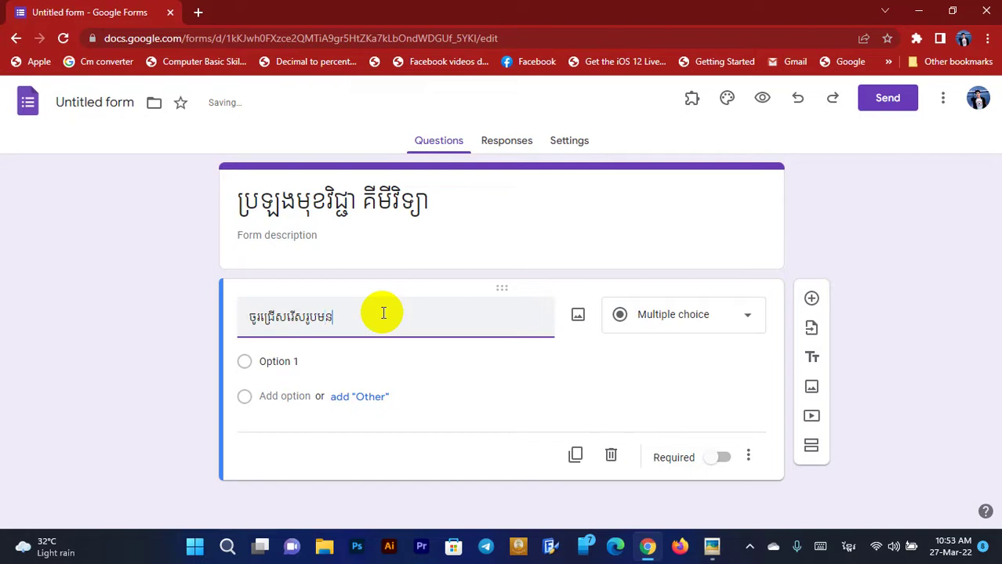
{"action": "type", "text": "្តគីមីវិទ្យាខាងក្រោមឲ្"}
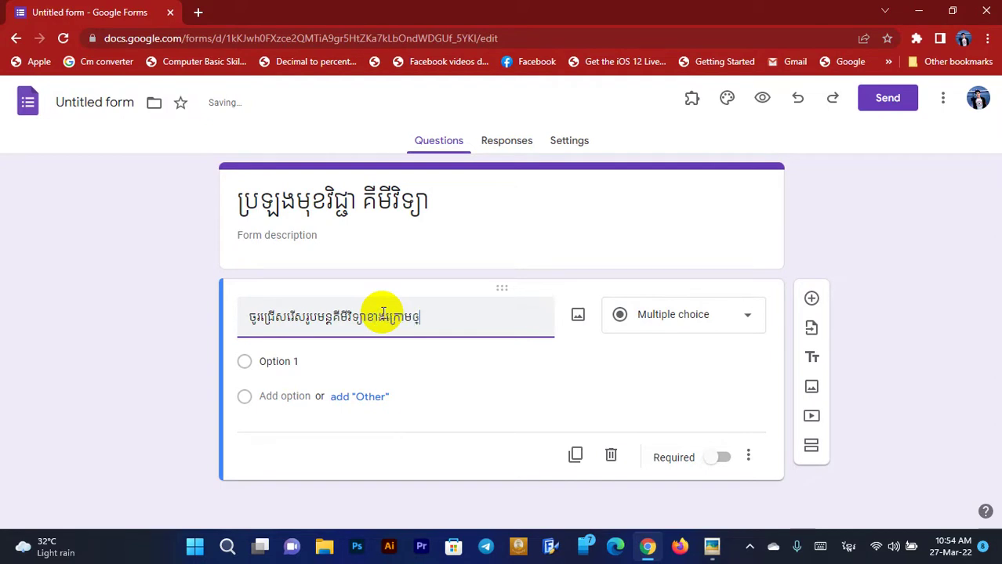
{"action": "type", "text": "យ"}
{"action": "key", "text": "BackSpace"}
{"action": "key", "text": "BackSpace"}
{"action": "type", "text": "ឲ្យបានត្រឹមត្រ"}
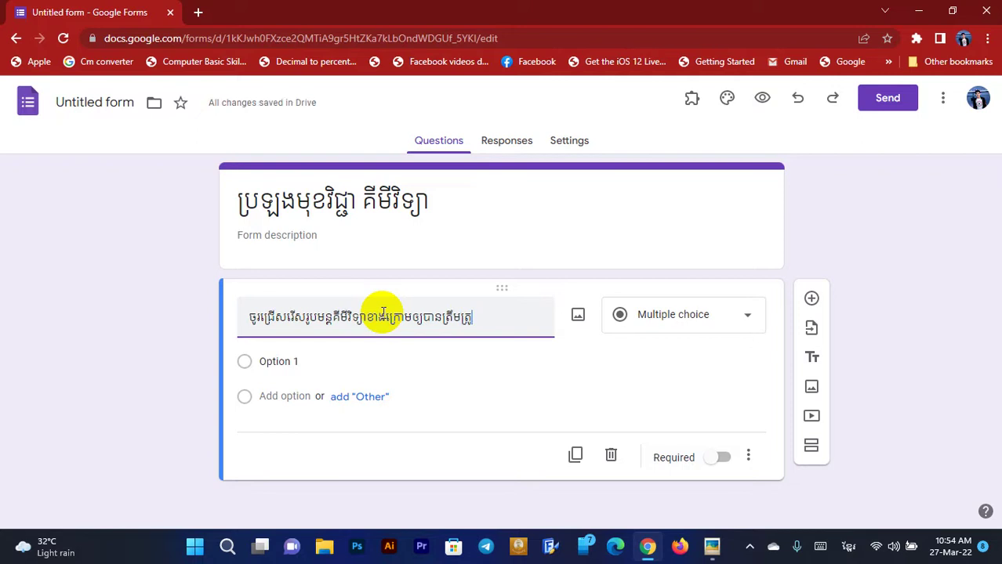
{"action": "type", "text": "ូវ"}
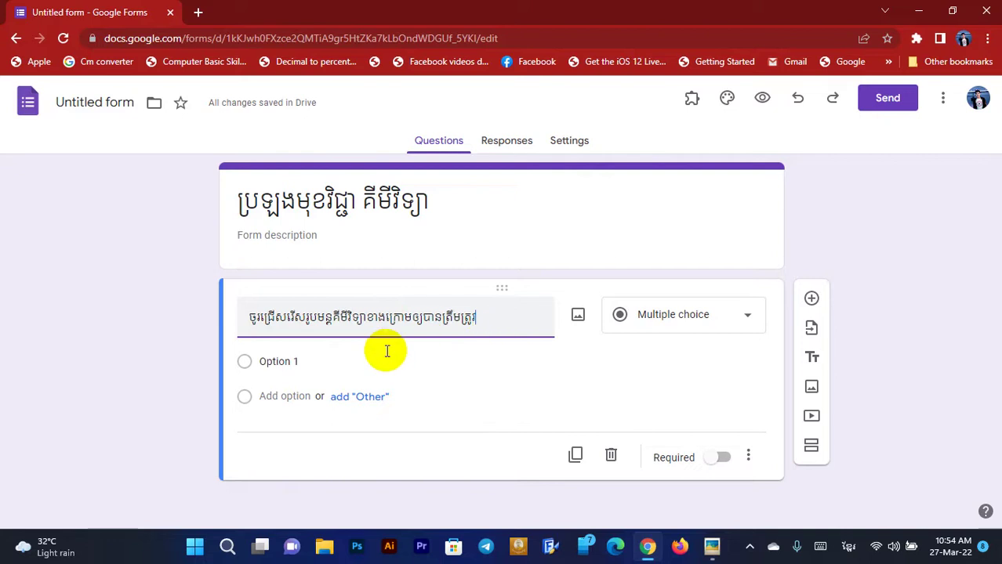
Select the first answer option's text and consult the reference image of sodium compound formulas.
{"action": "left_click", "coordinate": [315, 362]}
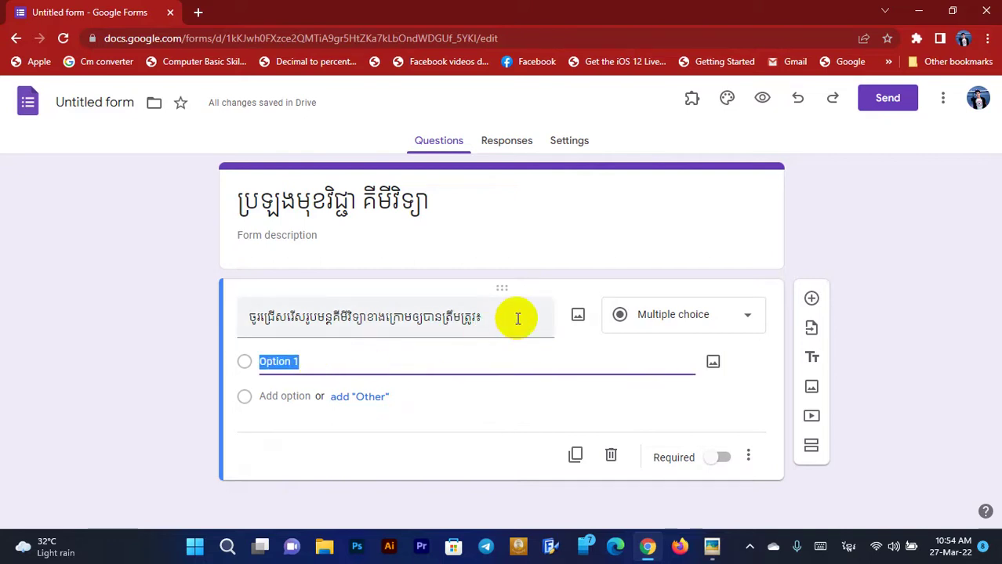
{"action": "left_click", "coordinate": [712, 541]}
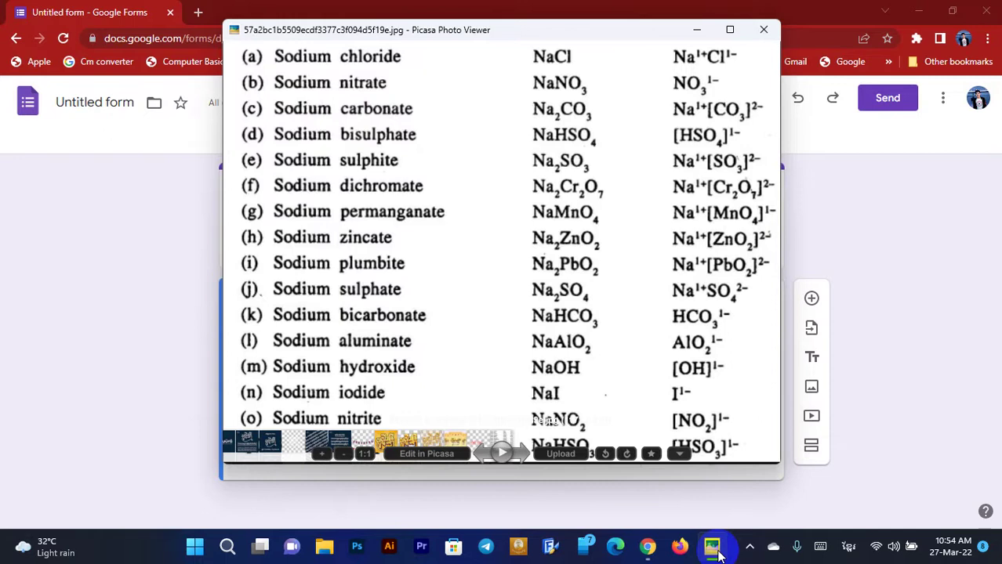
{"action": "left_click", "coordinate": [712, 549]}
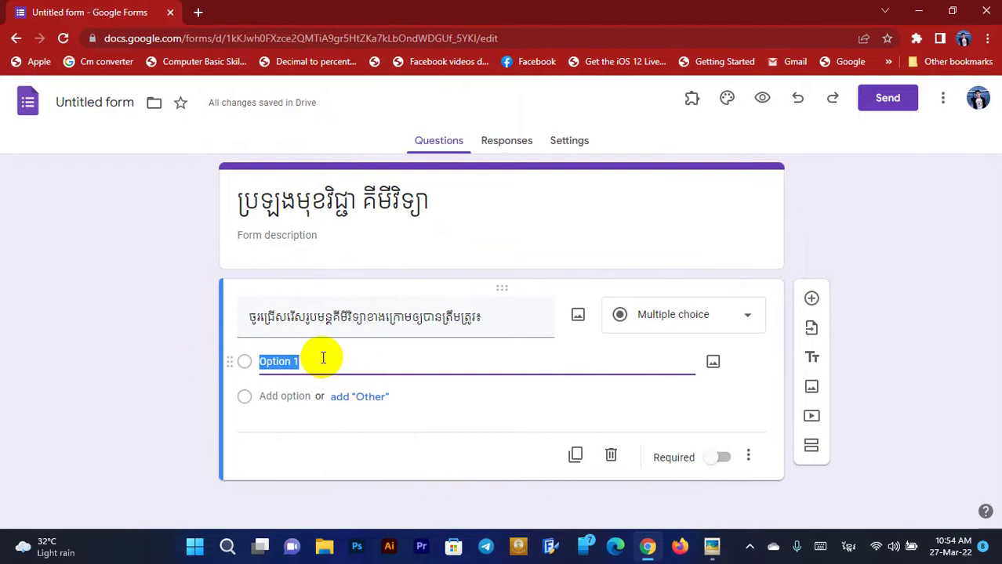
{"action": "left_click", "coordinate": [816, 547]}
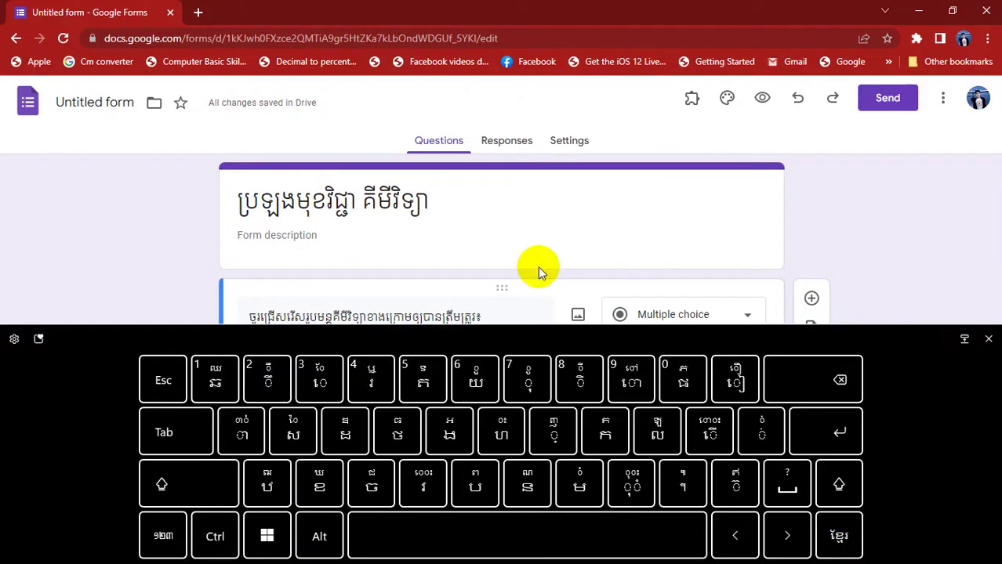
{"action": "left_click", "coordinate": [38, 339]}
{"action": "left_click", "coordinate": [107, 342]}
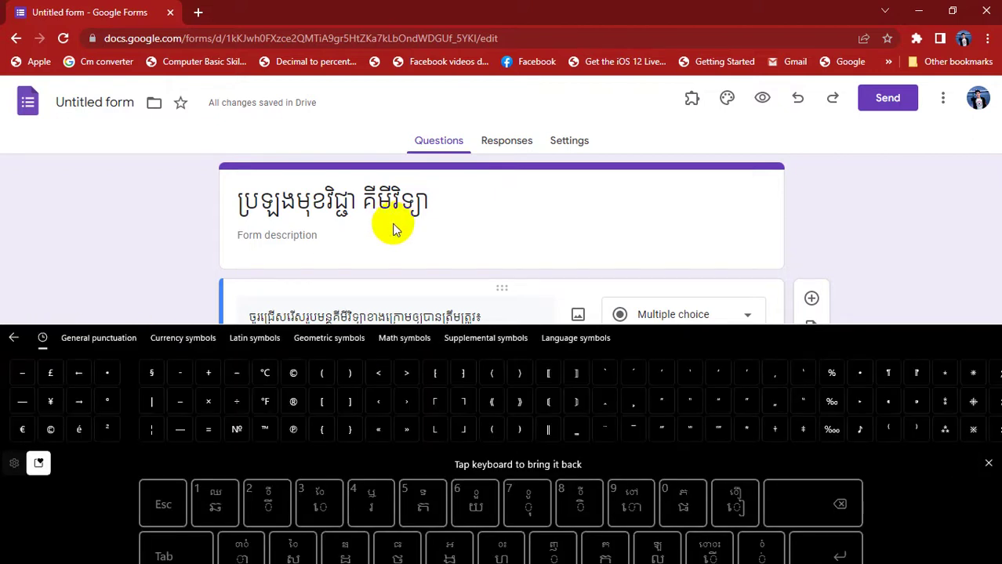
{"action": "left_click", "coordinate": [251, 369]}
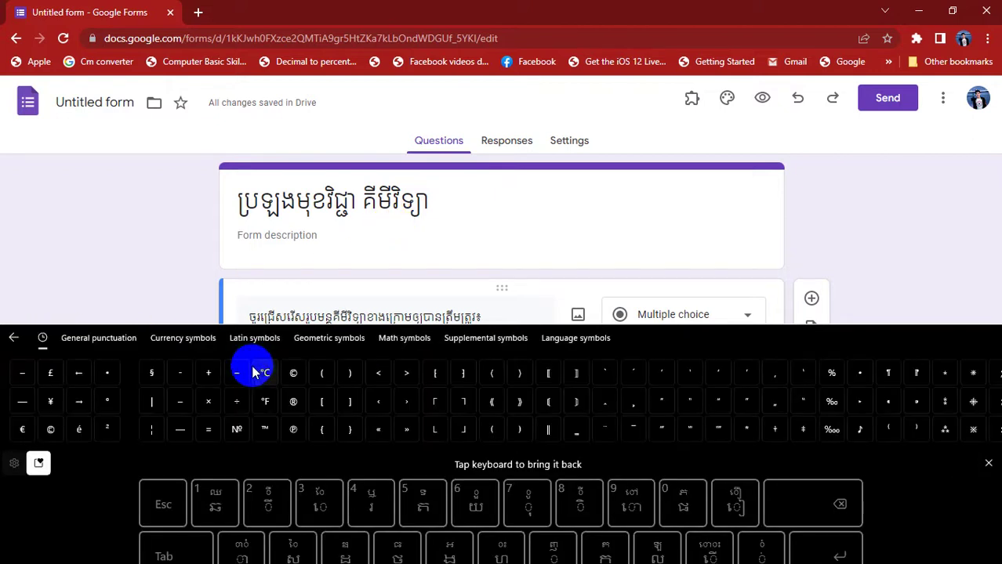
{"action": "left_click", "coordinate": [290, 287]}
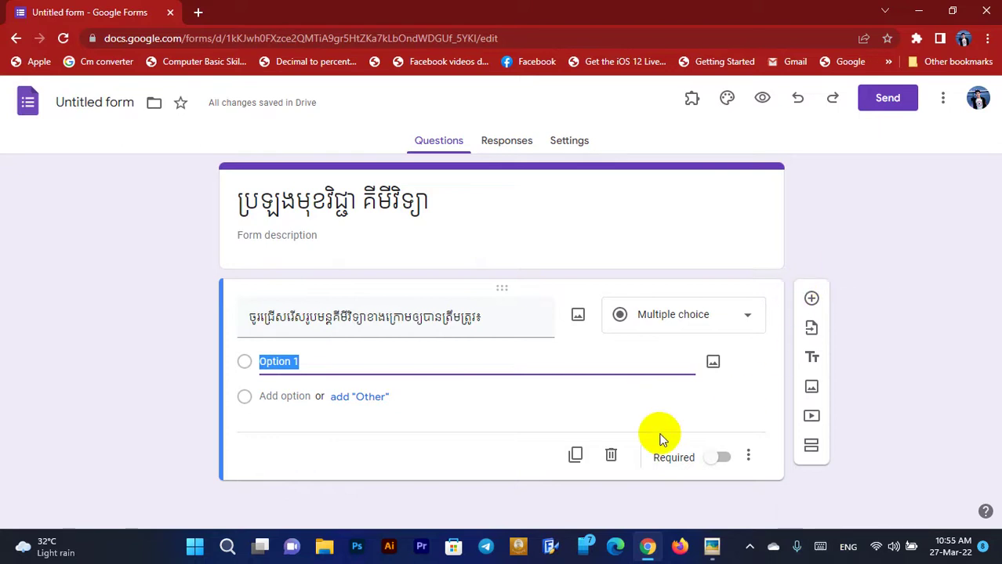
Duplicate the question and replace the original question's first option text with "NaCl" followed by a space.
{"action": "left_click", "coordinate": [574, 454]}
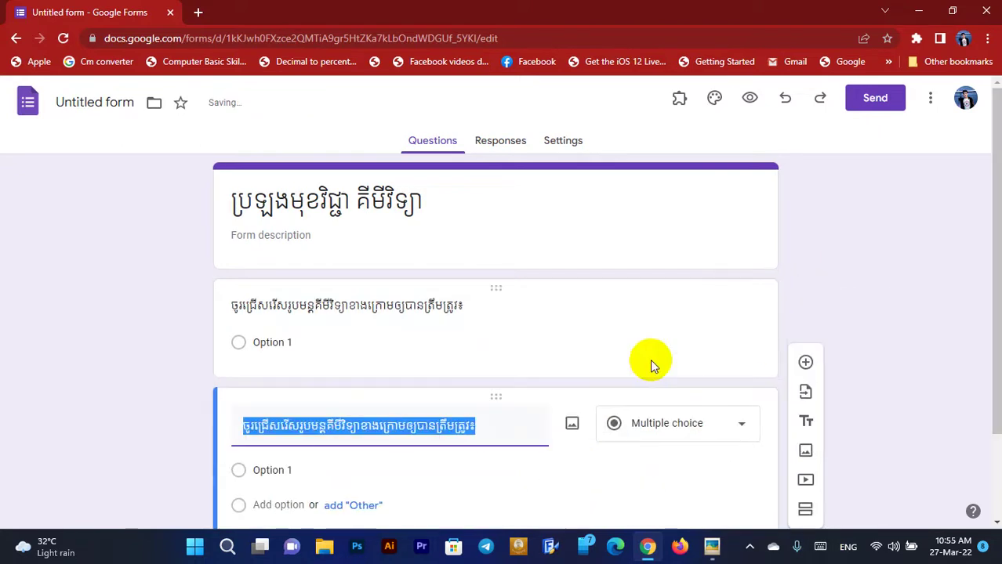
{"action": "left_click", "coordinate": [820, 546]}
{"action": "left_click", "coordinate": [334, 235]}
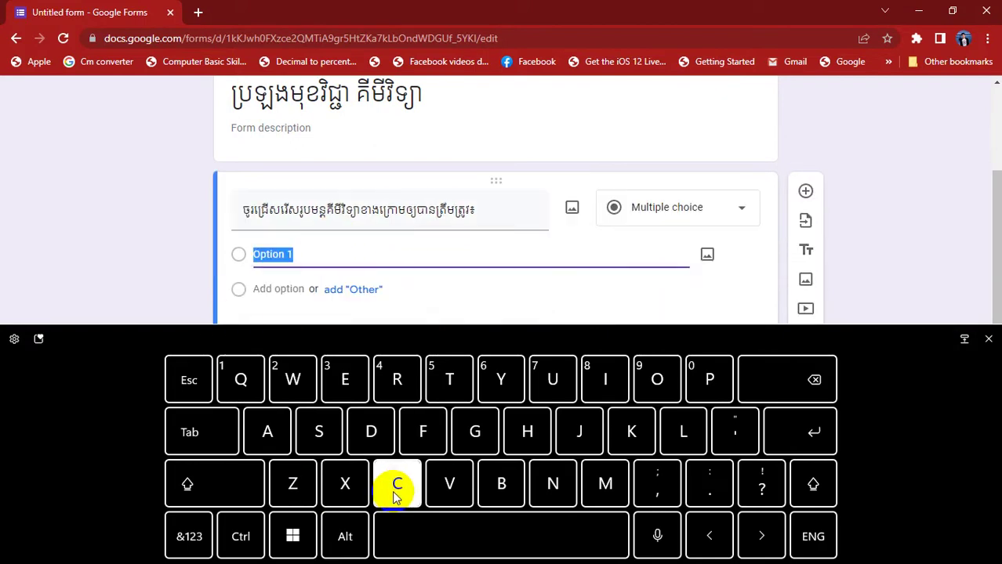
{"action": "left_click", "coordinate": [558, 492]}
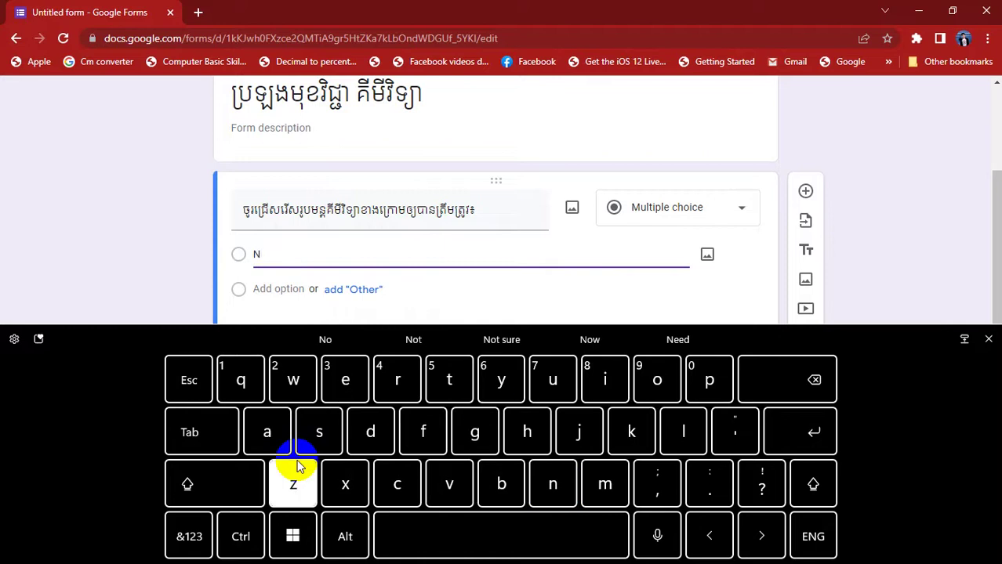
{"action": "left_click", "coordinate": [276, 429]}
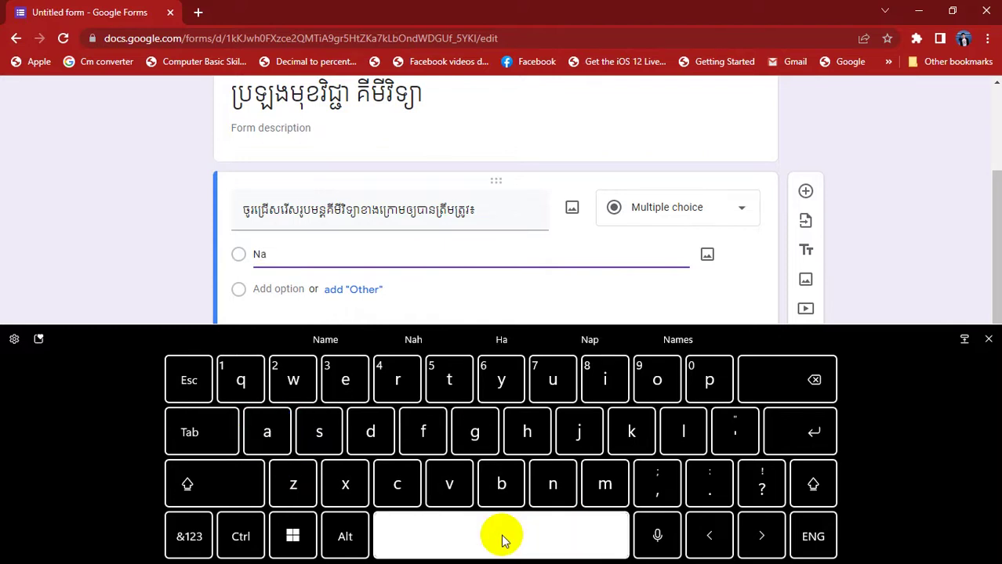
{"action": "left_click", "coordinate": [261, 485]}
{"action": "left_click", "coordinate": [400, 486]}
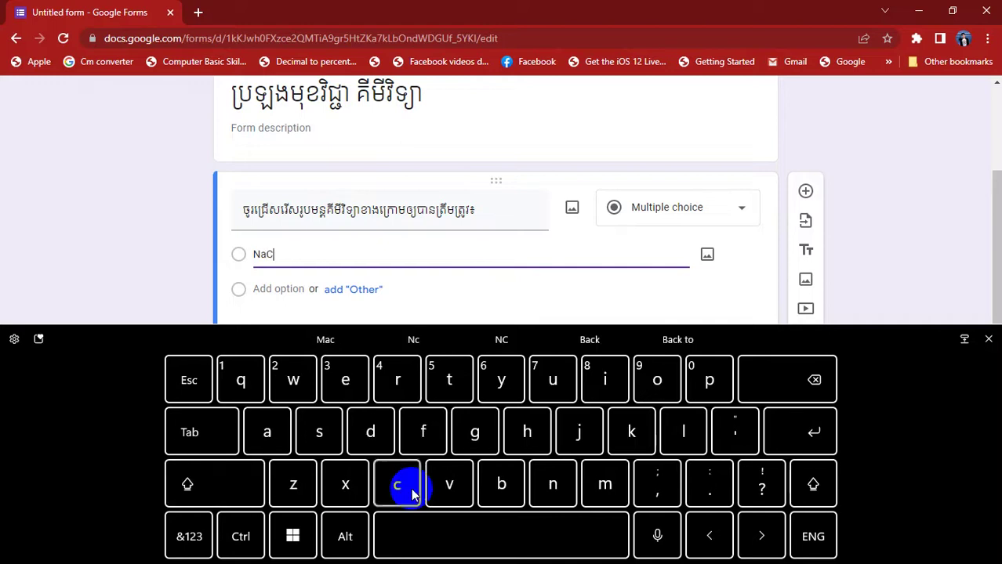
{"action": "left_click", "coordinate": [687, 435]}
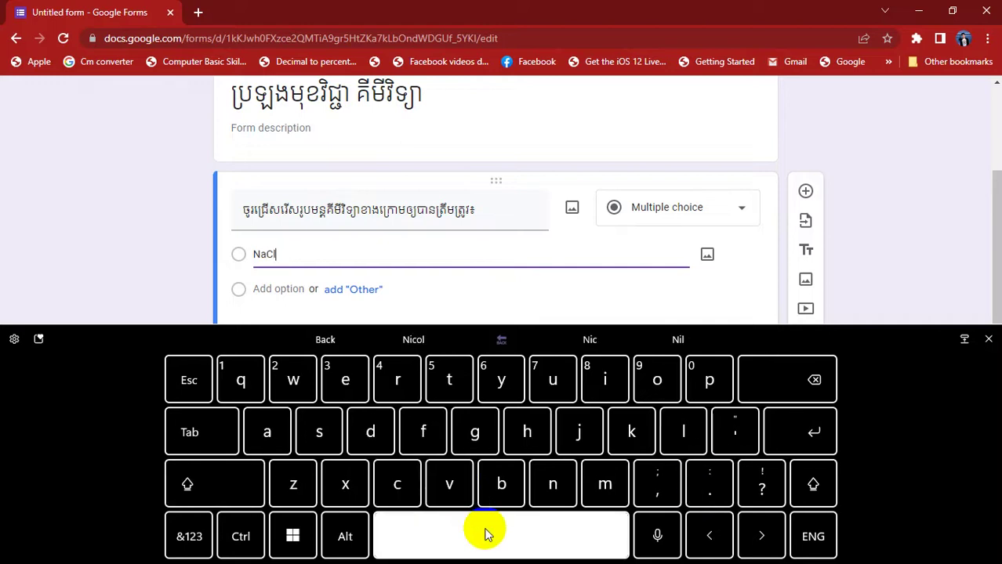
{"action": "left_click", "coordinate": [484, 533]}
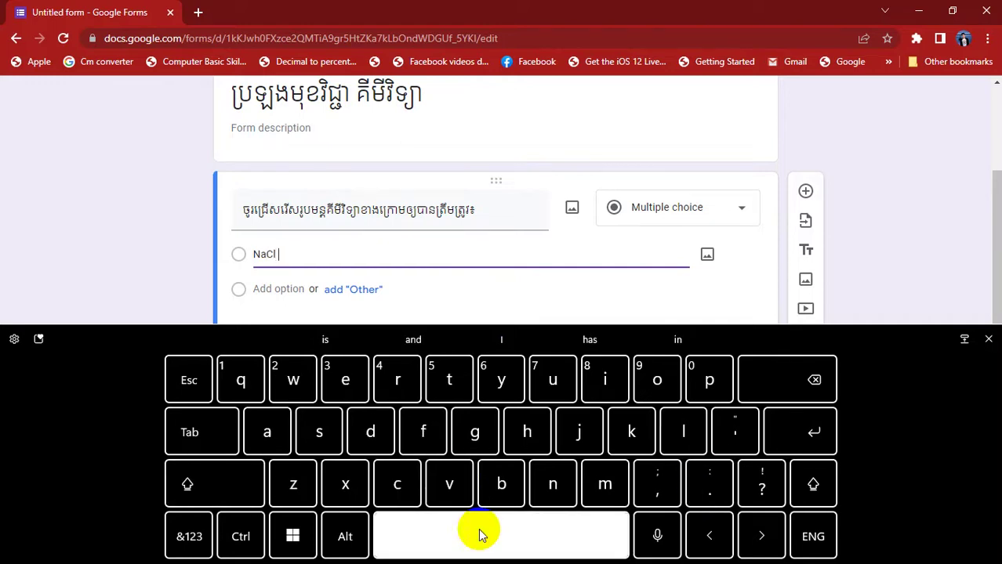
Consult the sodium chloride row in the reference image and widen the blank gap after "NaCl" in the option.
{"action": "key", "text": "alt+Tab"}
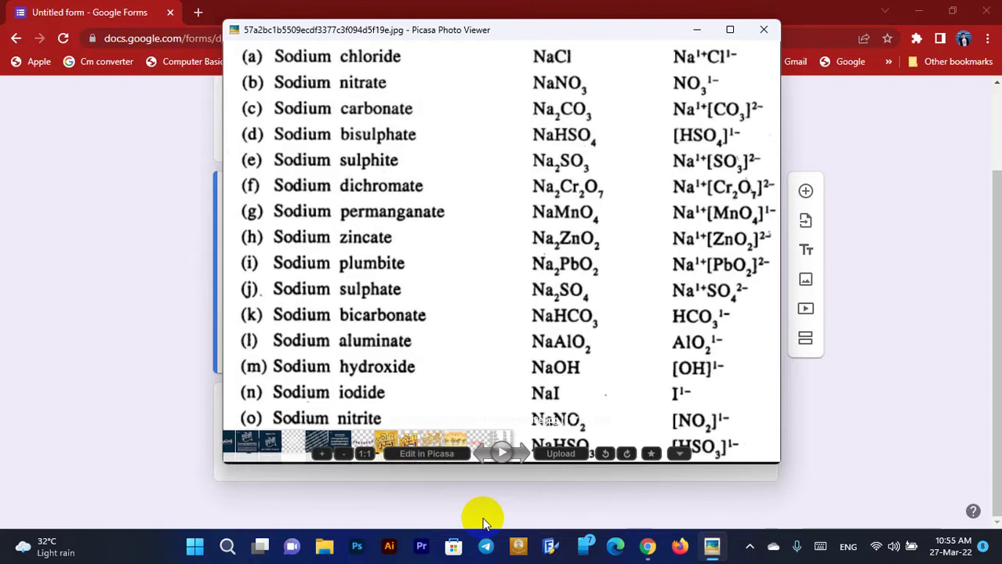
{"action": "key", "text": "alt+Tab"}
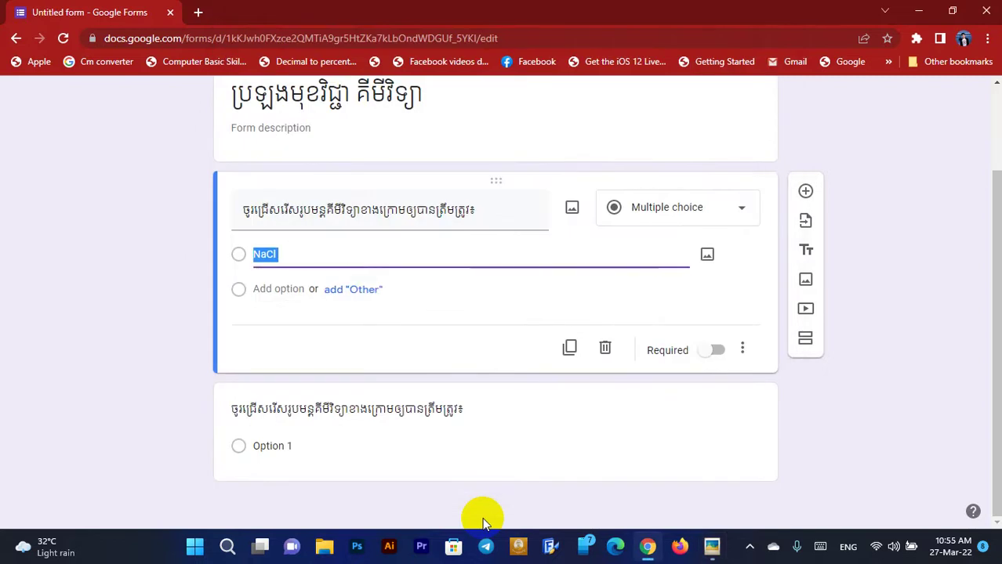
{"action": "left_click", "coordinate": [378, 248]}
{"action": "key", "text": "alt+Tab"}
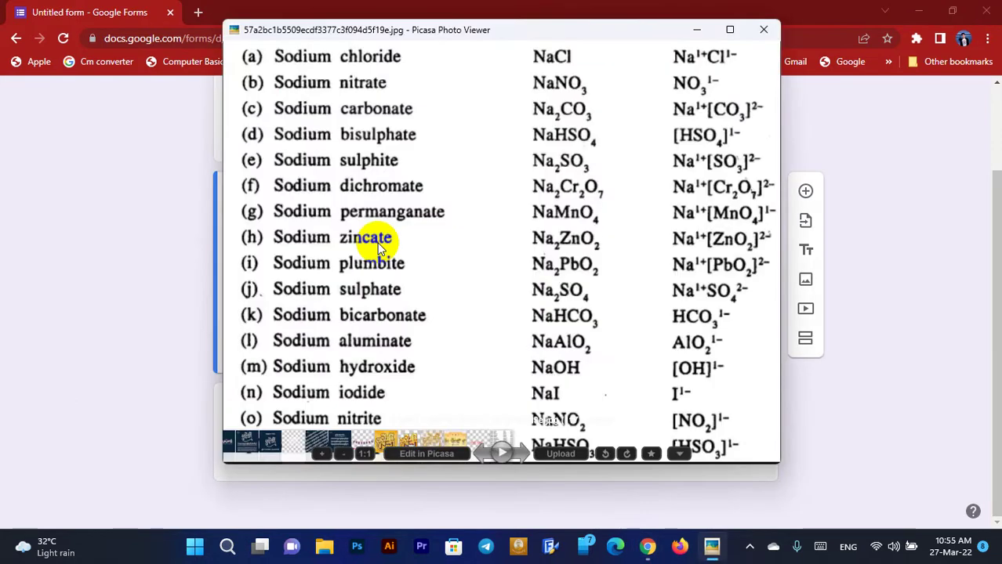
{"action": "key", "text": "alt+Tab"}
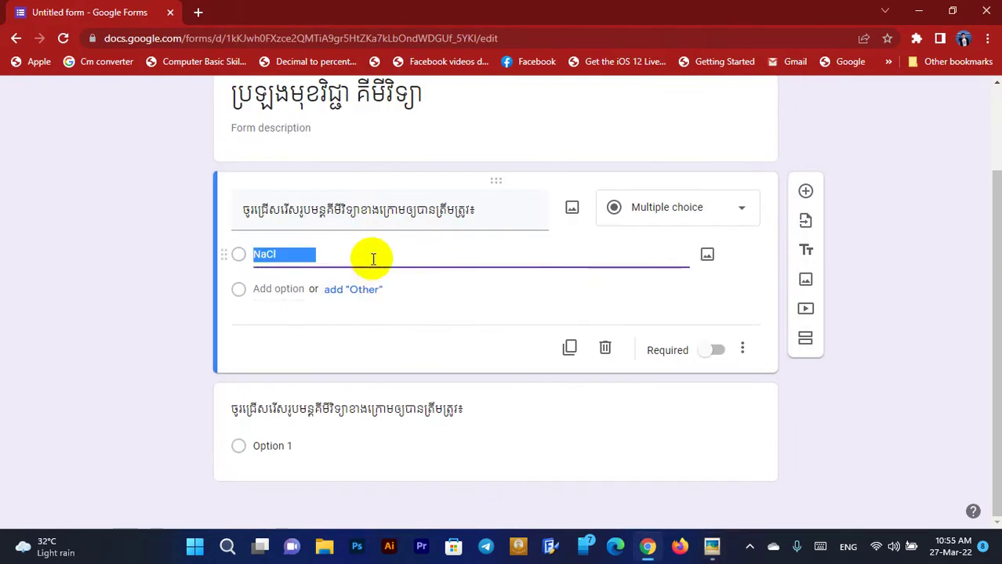
Copy "Na" from "NaCl" and paste it after the gap in the same option.
{"action": "left_click", "coordinate": [373, 256]}
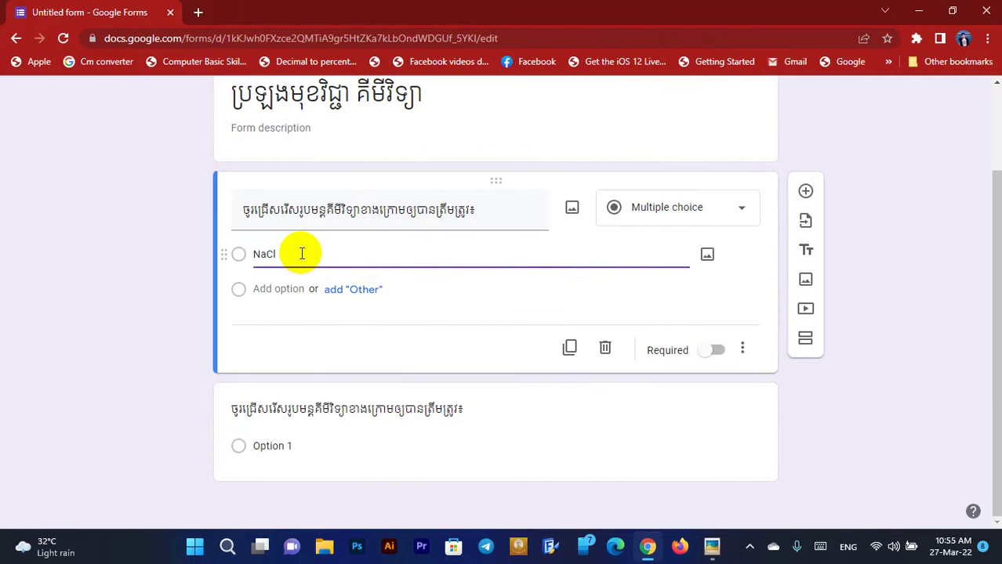
{"action": "left_click_drag", "start_coordinate": [265, 253], "coordinate": [254, 253]}
{"action": "key", "text": "ctrl+c"}
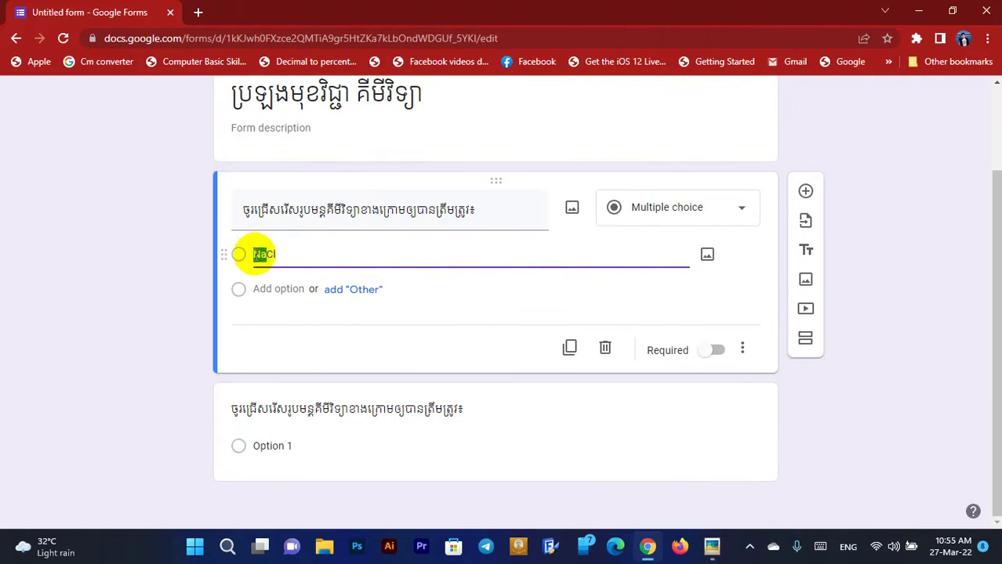
{"action": "left_click", "coordinate": [351, 252]}
{"action": "key", "text": "ctrl+v"}
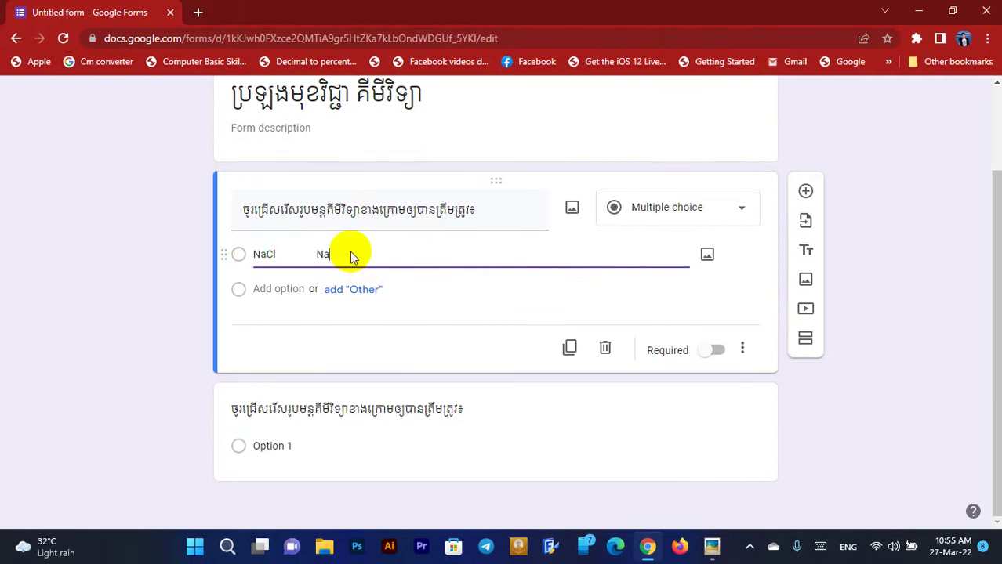
Try inserting a small numeral from the math symbols after the second "Na", and delete it again.
{"action": "left_click", "coordinate": [820, 546]}
{"action": "left_click", "coordinate": [38, 339]}
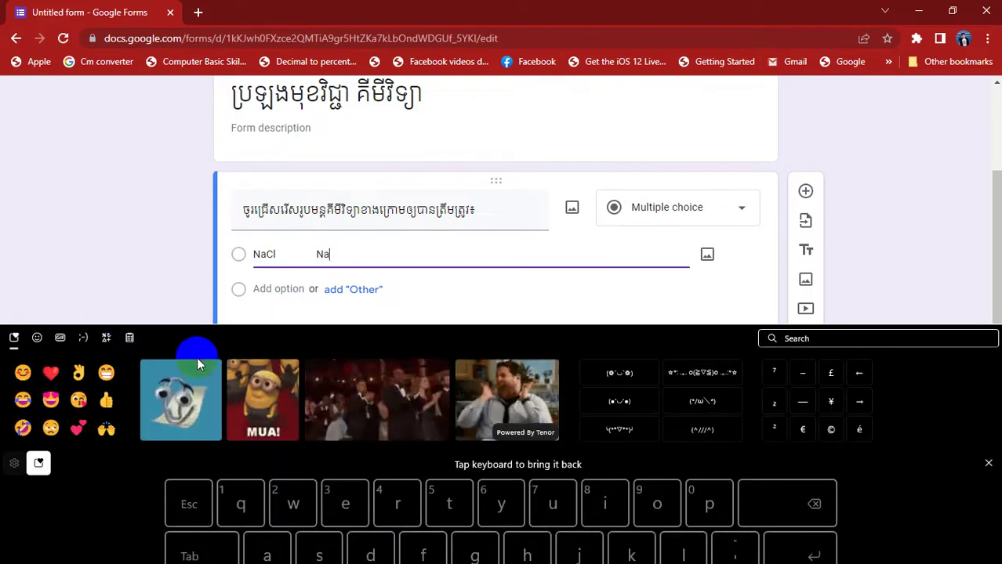
{"action": "left_click", "coordinate": [105, 339]}
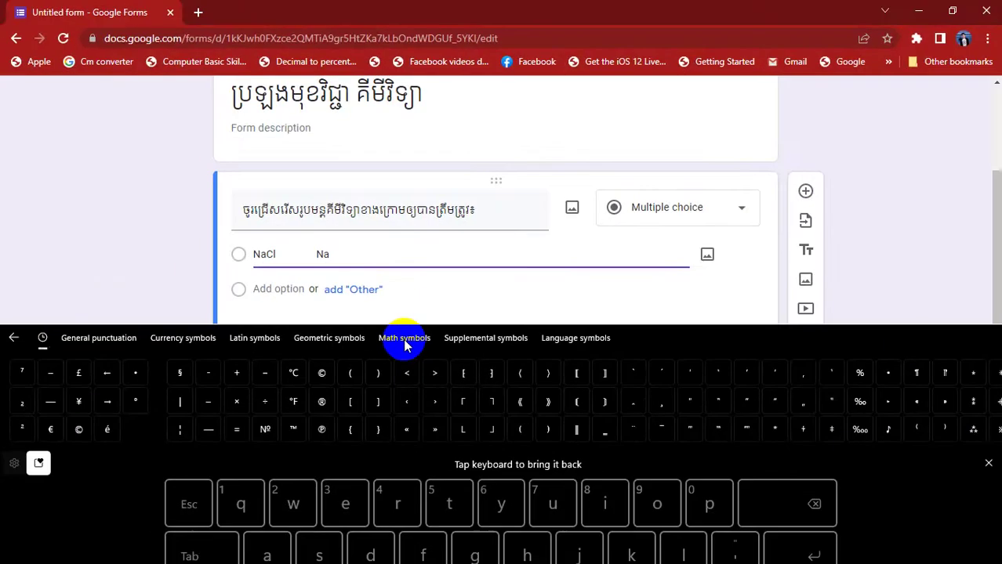
{"action": "left_click", "coordinate": [405, 342]}
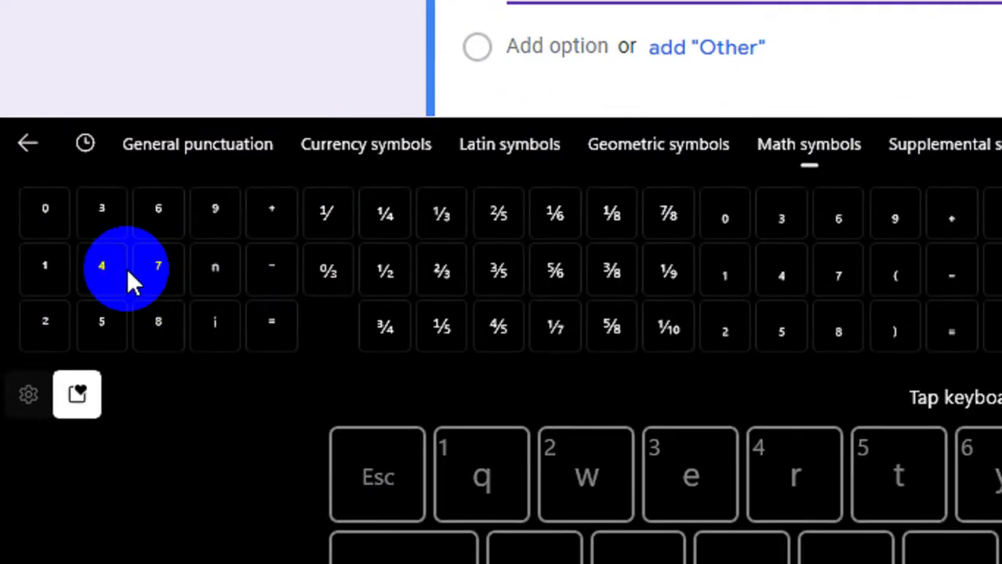
{"action": "left_click", "coordinate": [62, 402]}
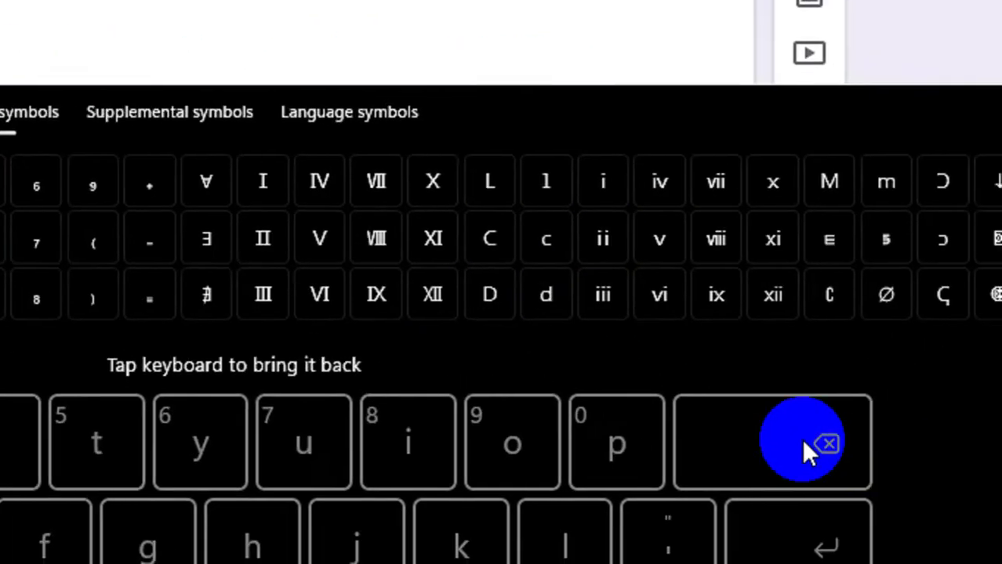
{"action": "left_click", "coordinate": [425, 337]}
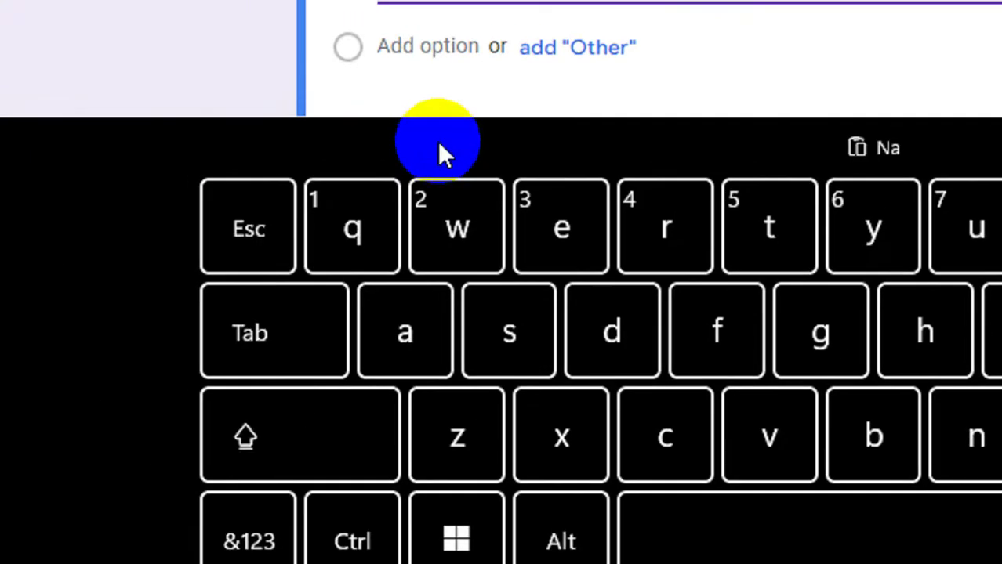
{"action": "left_click", "coordinate": [962, 240]}
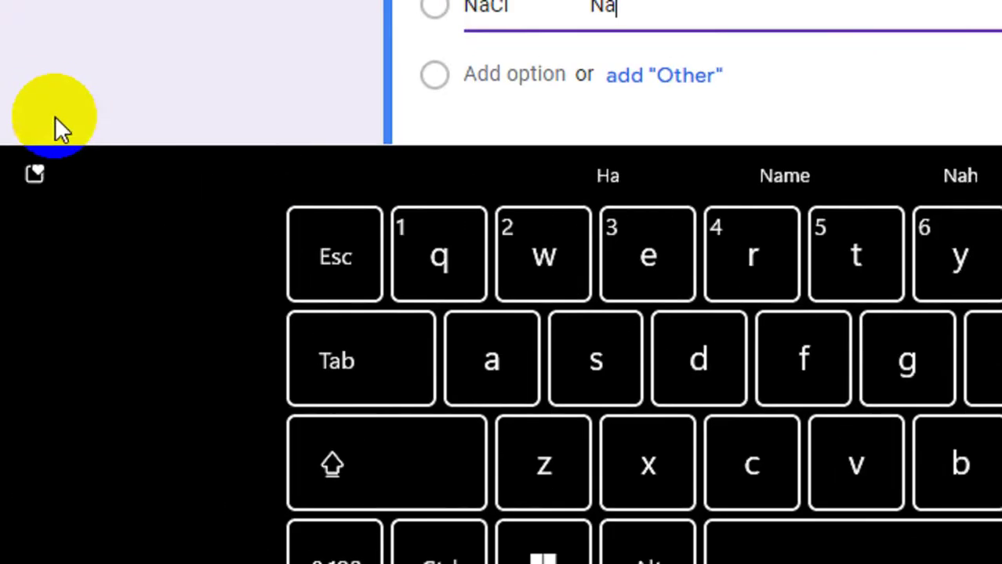
Add superscript 1 and superscript plus from the math symbols after the second "Na" to form "Na¹⁺".
{"action": "left_click", "coordinate": [35, 174]}
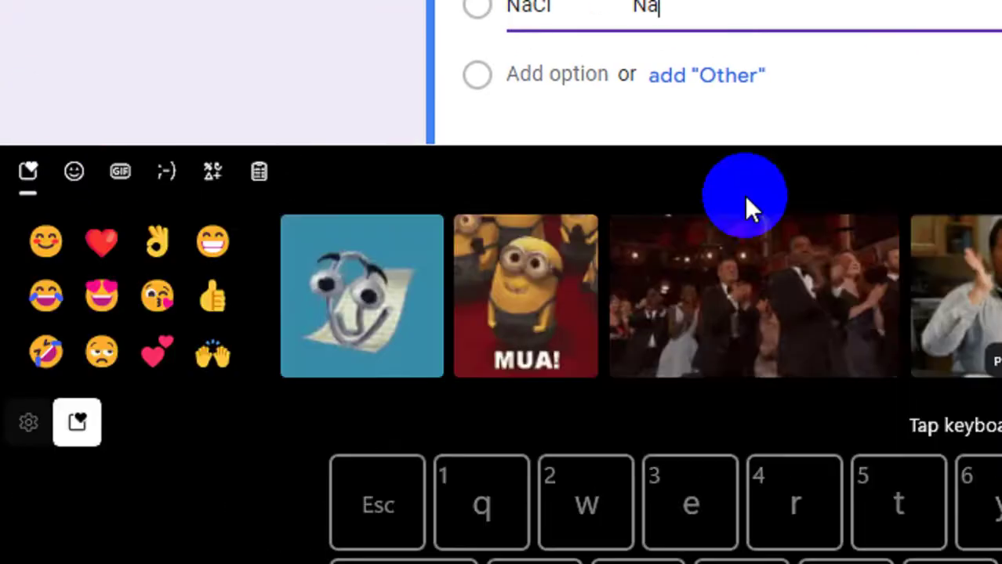
{"action": "left_click", "coordinate": [222, 168]}
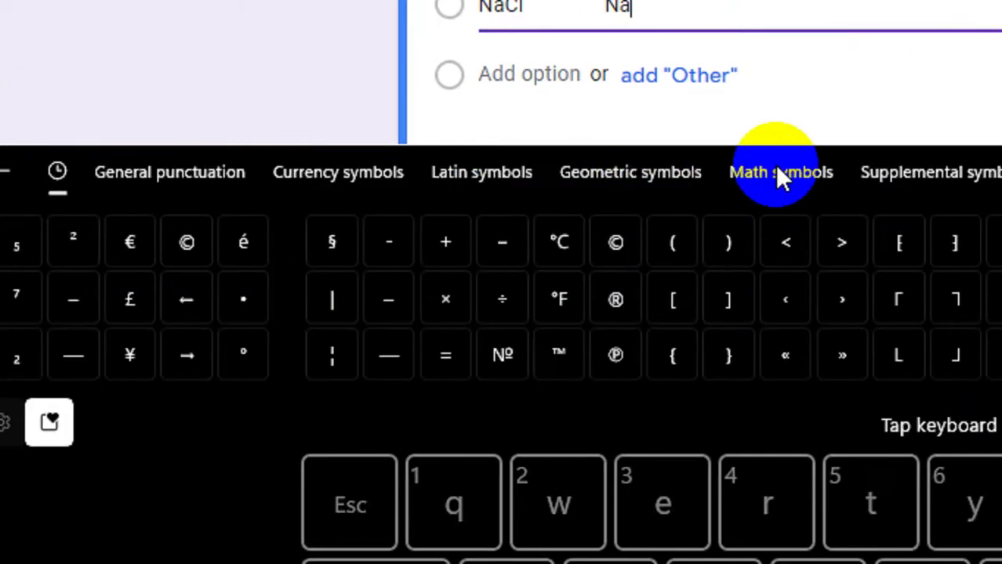
{"action": "left_click", "coordinate": [780, 174]}
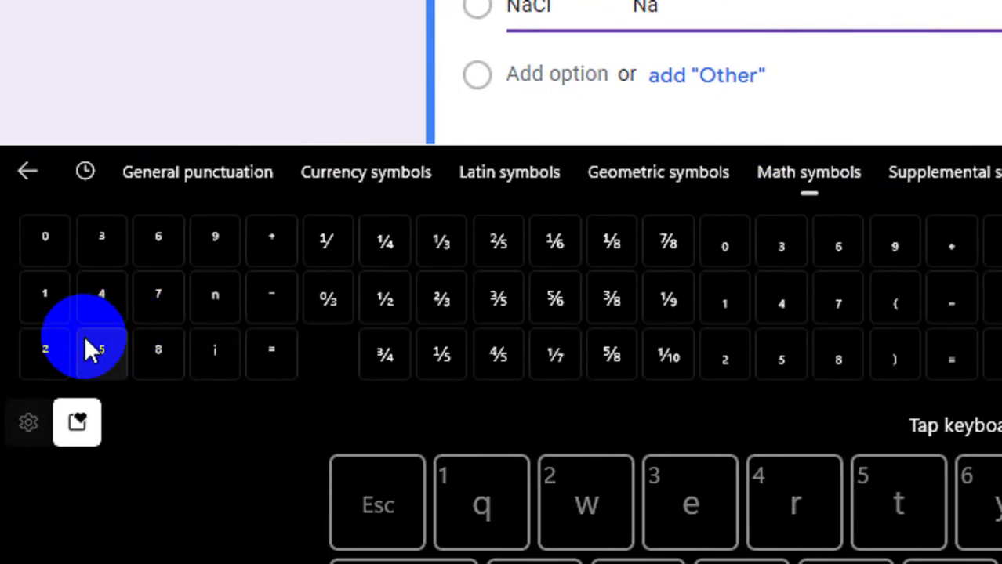
{"action": "left_click", "coordinate": [58, 287]}
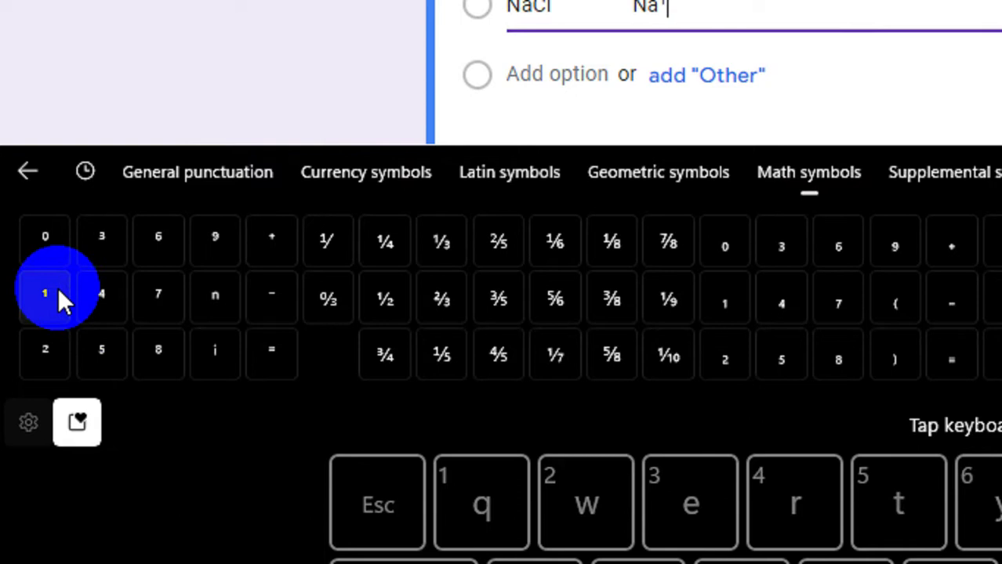
{"action": "left_click", "coordinate": [269, 239]}
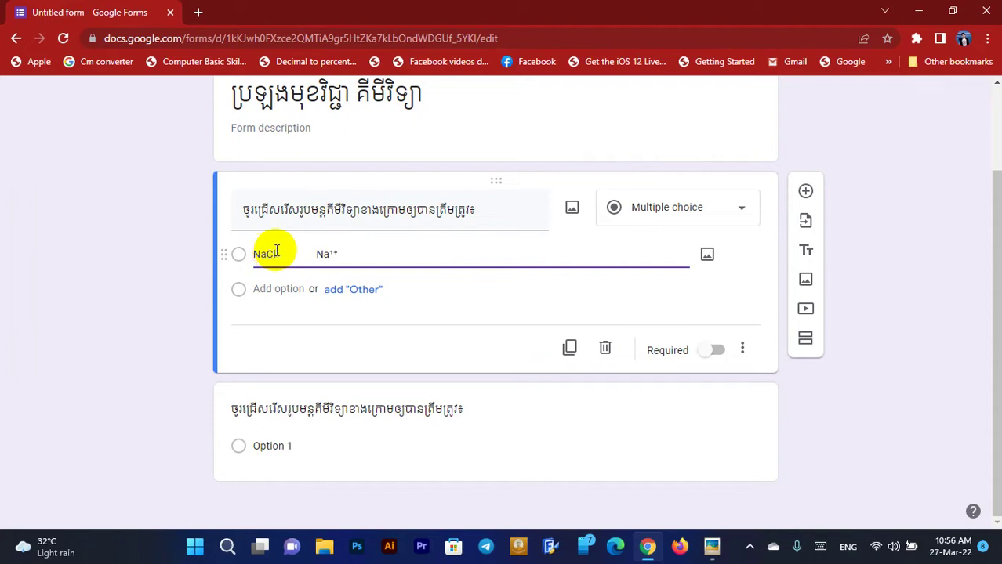
Copy "Cl" from "NaCl" and paste it directly after "Na¹⁺" in the first option.
{"action": "left_click", "coordinate": [269, 253]}
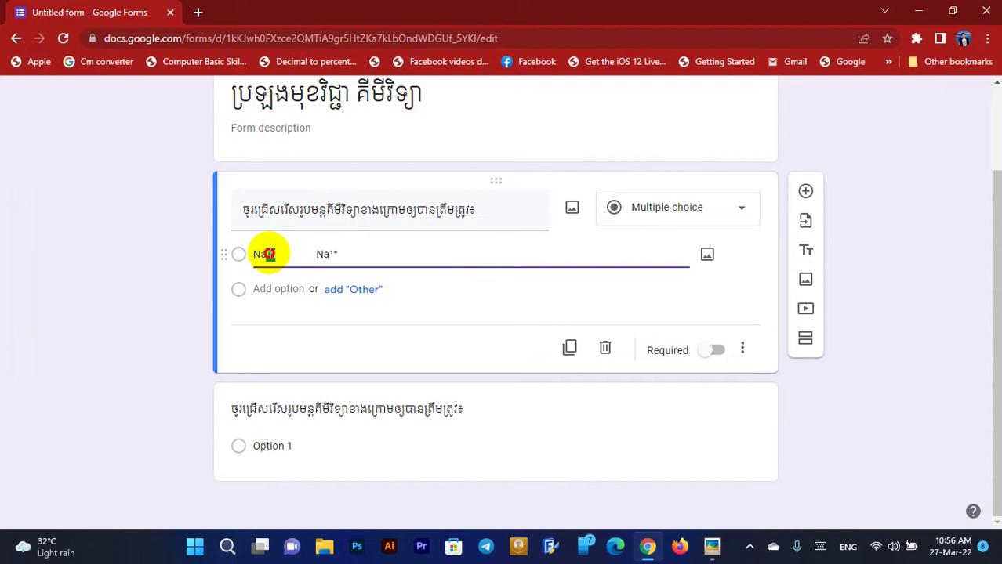
{"action": "left_click", "coordinate": [352, 254]}
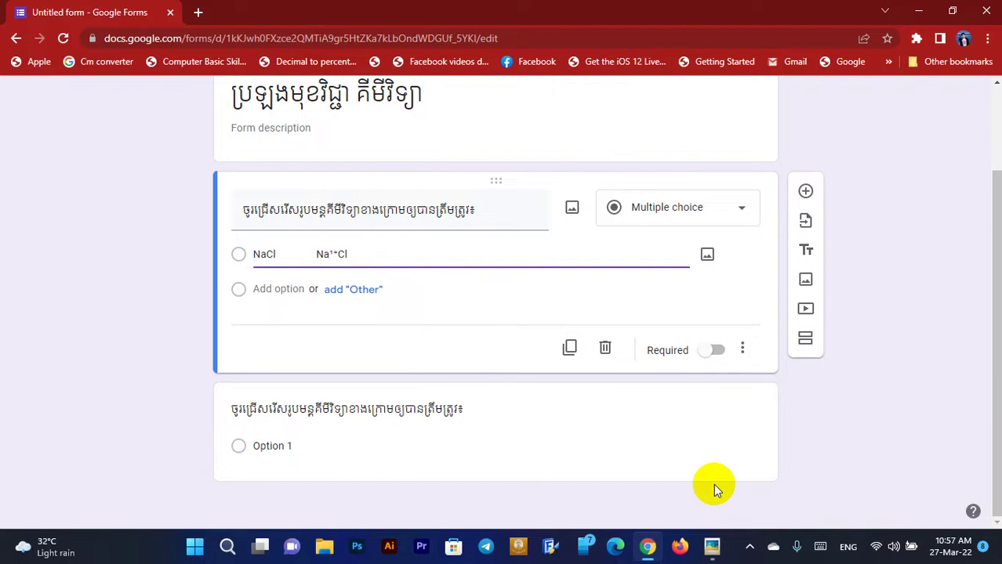
Check the sodium chloride formula in the reference image, and append superscript 1 and superscript minus from the math symbols to form "Na¹⁺Cl¹⁻".
{"action": "left_click", "coordinate": [711, 547]}
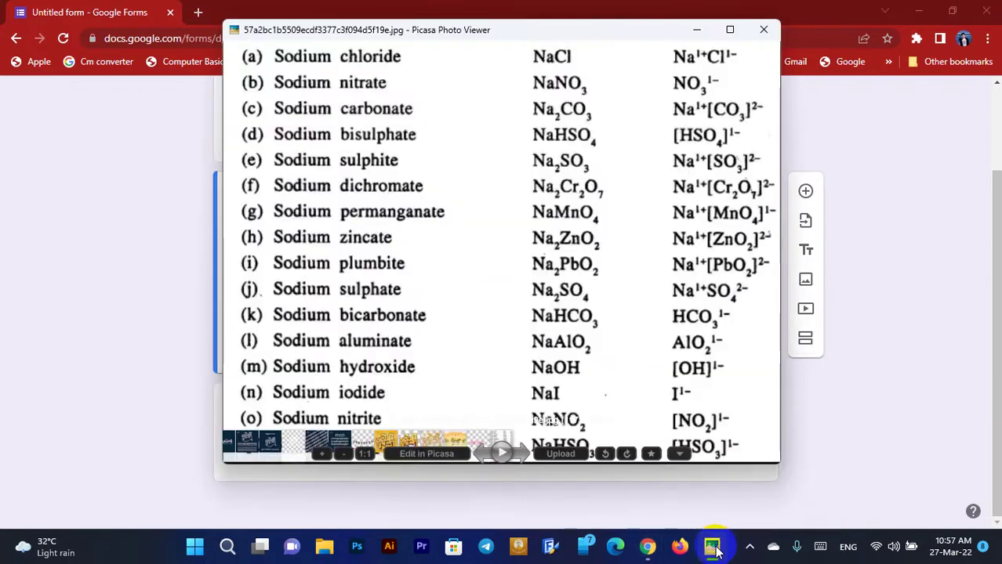
{"action": "left_click", "coordinate": [712, 547]}
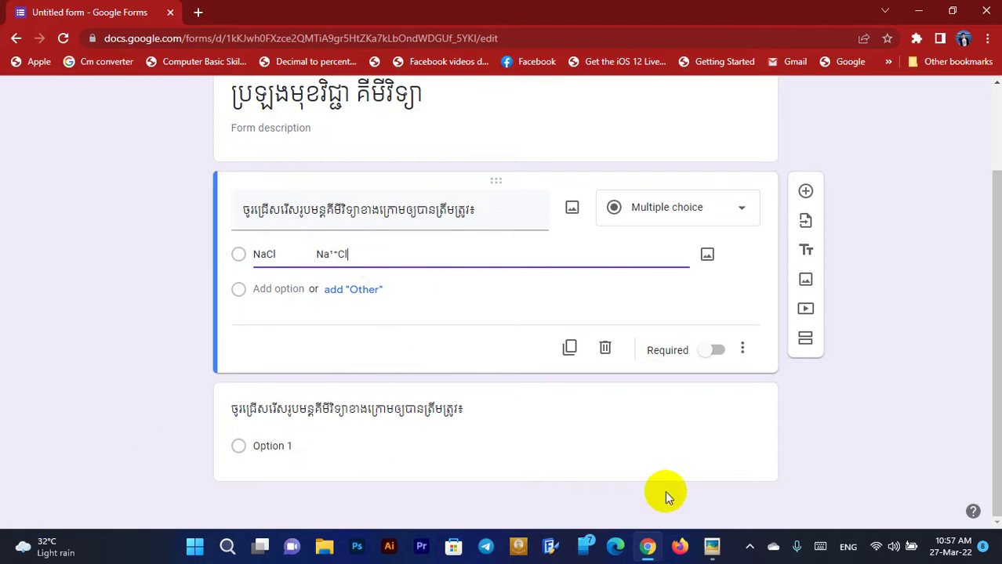
{"action": "left_click", "coordinate": [816, 547]}
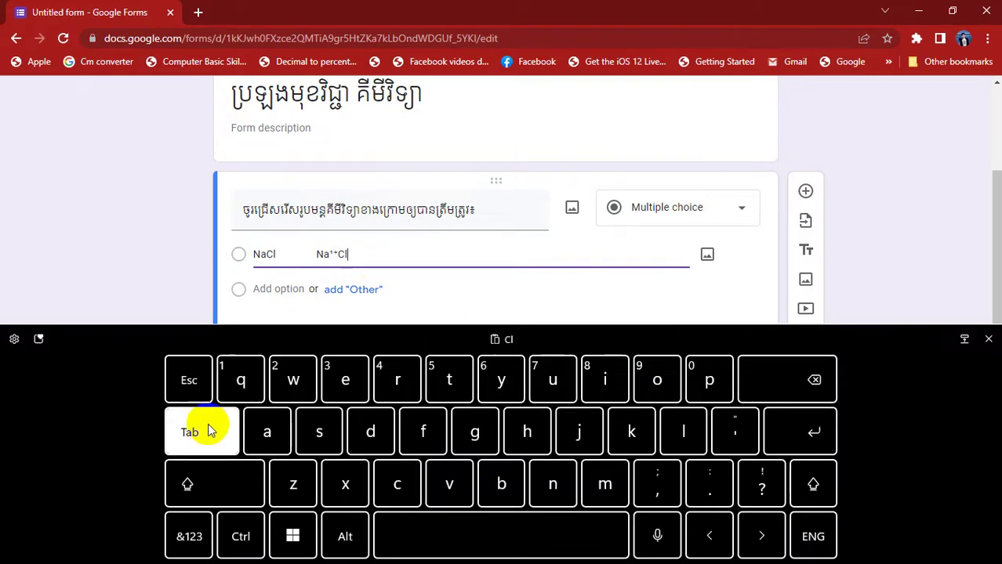
{"action": "left_click", "coordinate": [37, 340]}
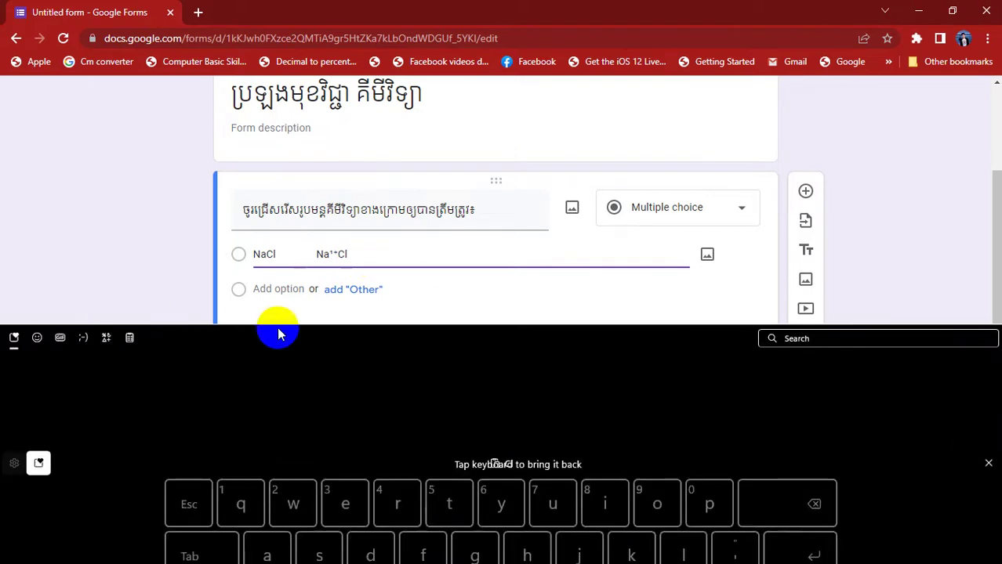
{"action": "left_click", "coordinate": [105, 338]}
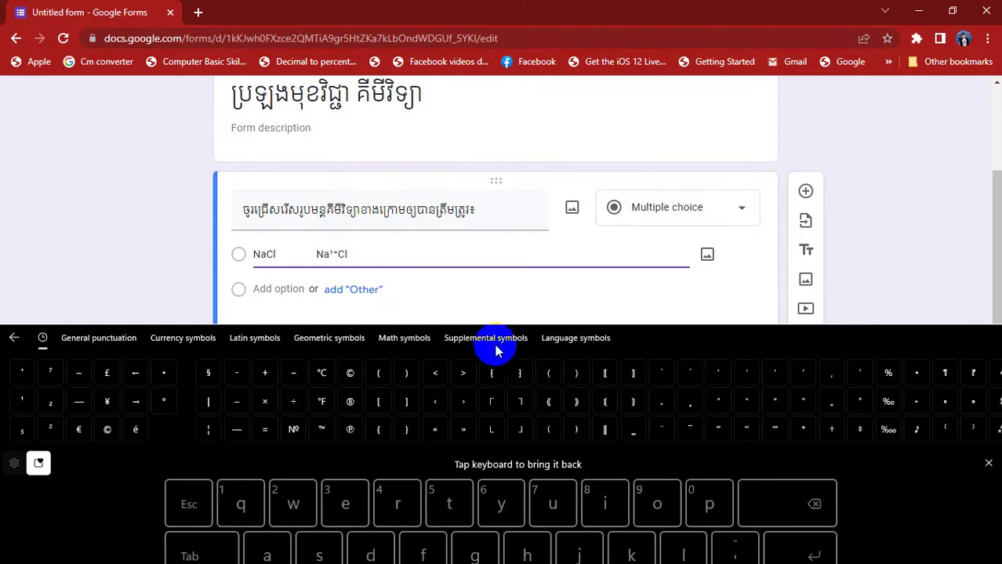
{"action": "left_click", "coordinate": [391, 349]}
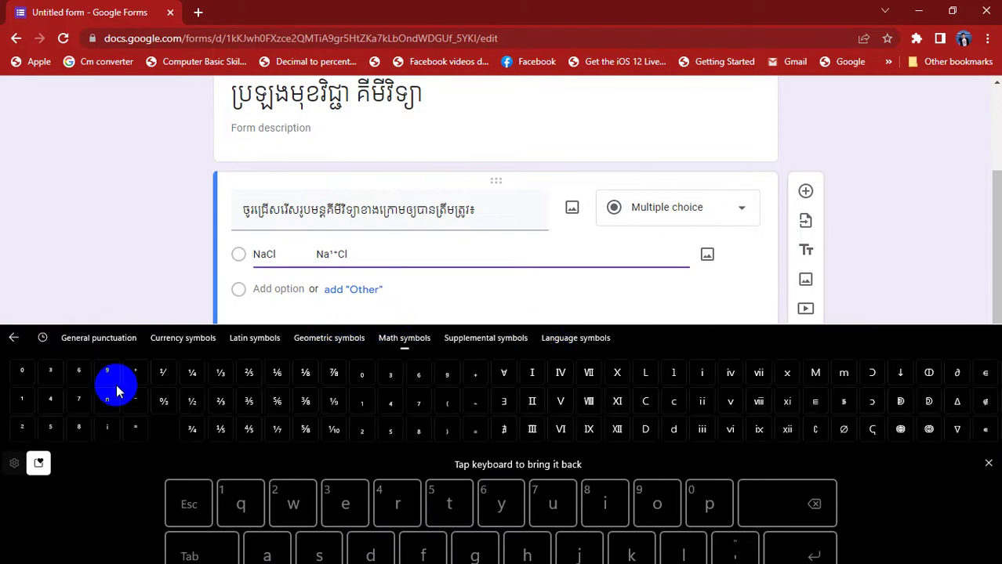
{"action": "left_click", "coordinate": [20, 402]}
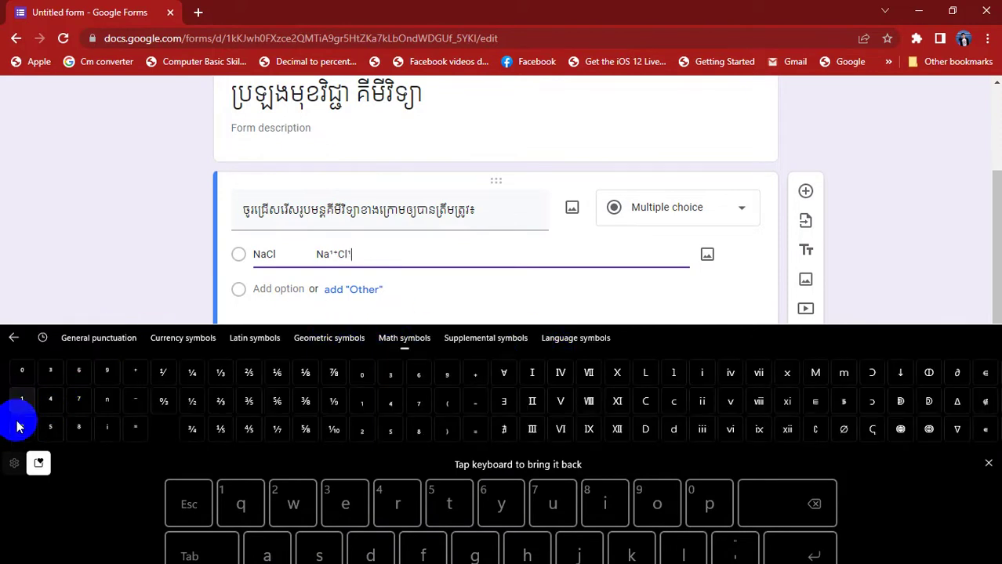
{"action": "left_click", "coordinate": [140, 397]}
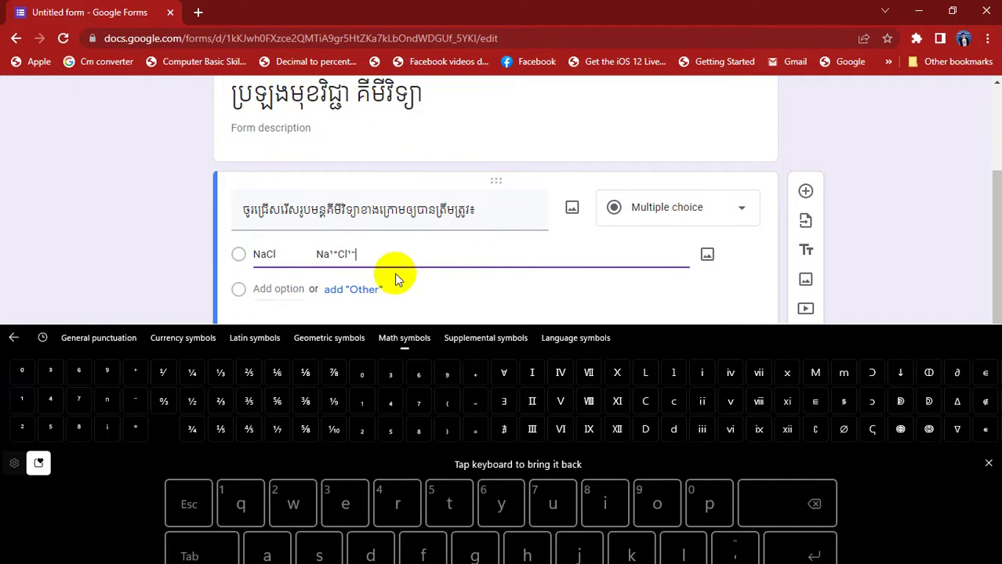
{"action": "left_click", "coordinate": [988, 463]}
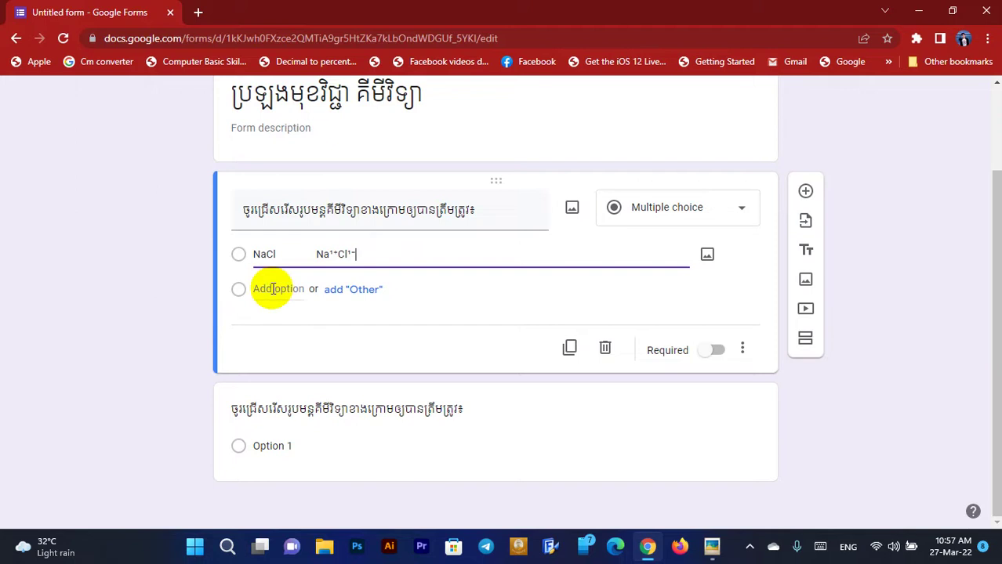
Replace the mark at the end of the first question's text with " មួយណាជាក្លរ័ឌ្រីត".
{"action": "triple_click", "coordinate": [511, 210]}
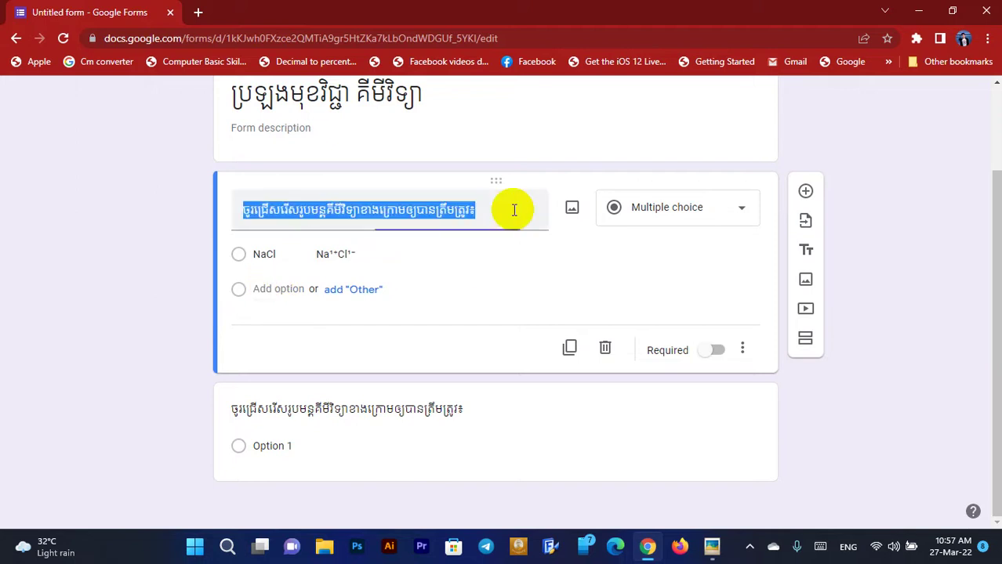
{"action": "left_click", "coordinate": [514, 210]}
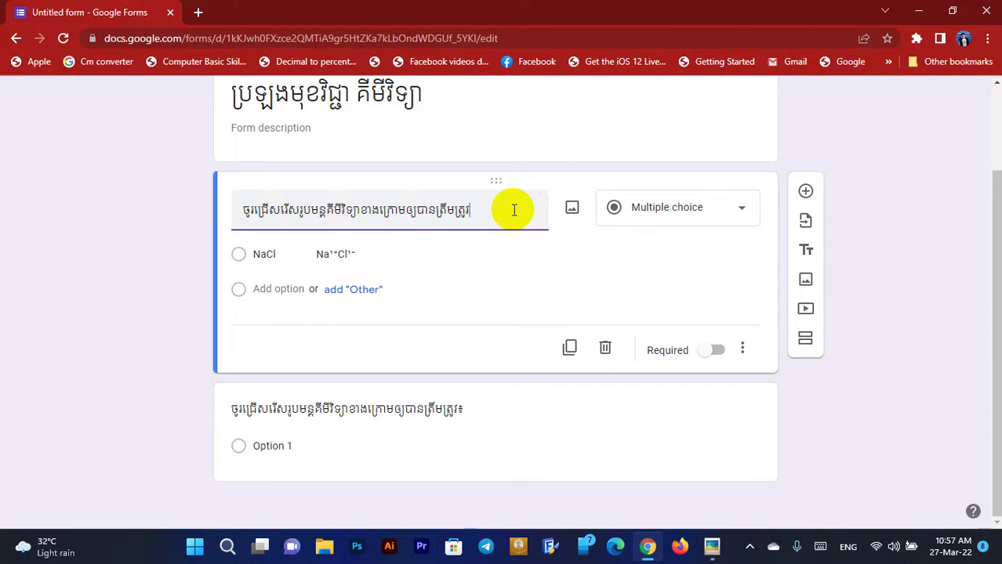
{"action": "type", "text": "ម្"}
{"action": "type", "text": "យណាង្"}
{"action": "type", "text": "ួយណាជាក្លរ៉ីត"}
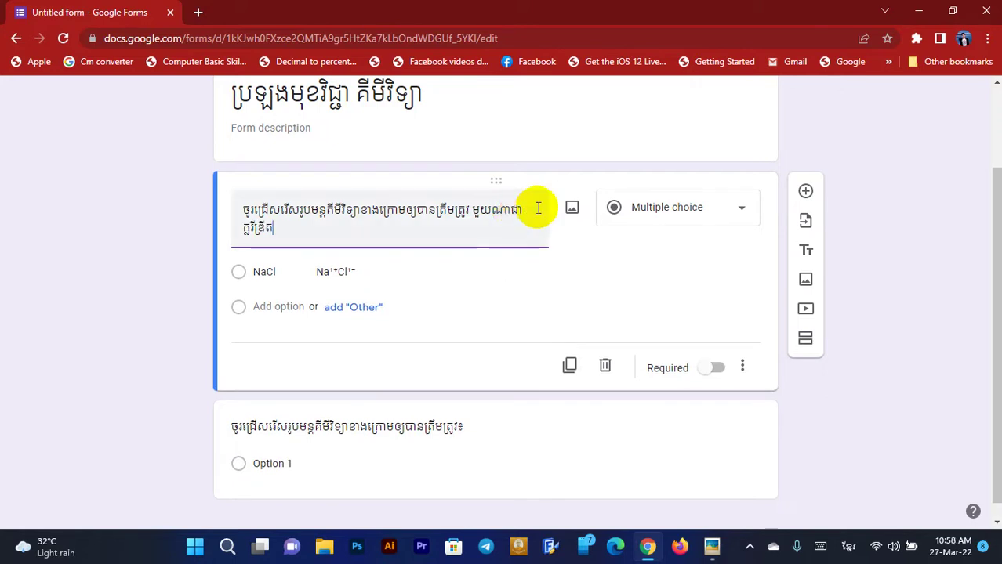
Add a second answer option to the first question and enter "NaNO", following the sodium nitrate formula in the reference image.
{"action": "scroll", "coordinate": [346, 233], "scroll_direction": "down", "scroll_amount": 1}
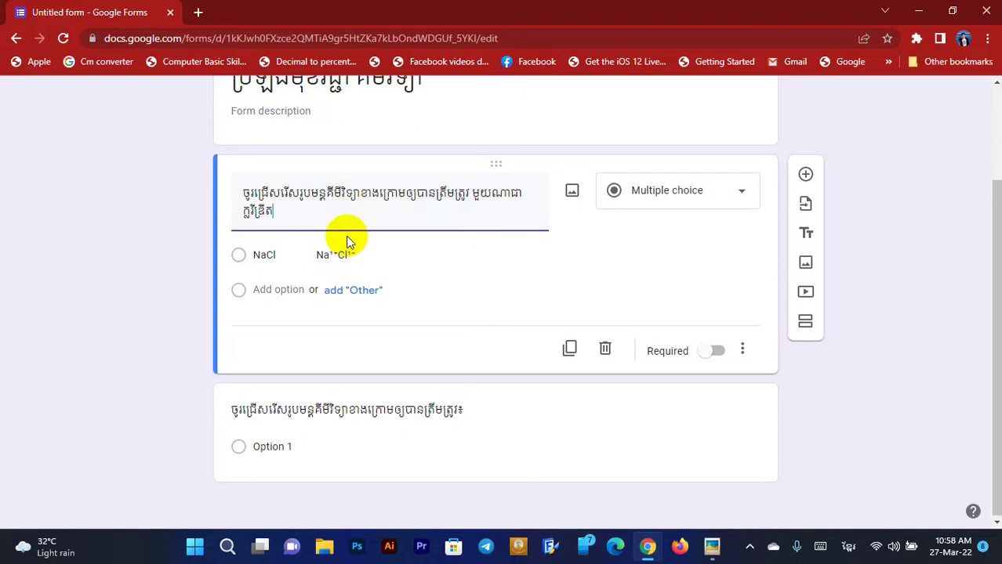
{"action": "left_click", "coordinate": [369, 257]}
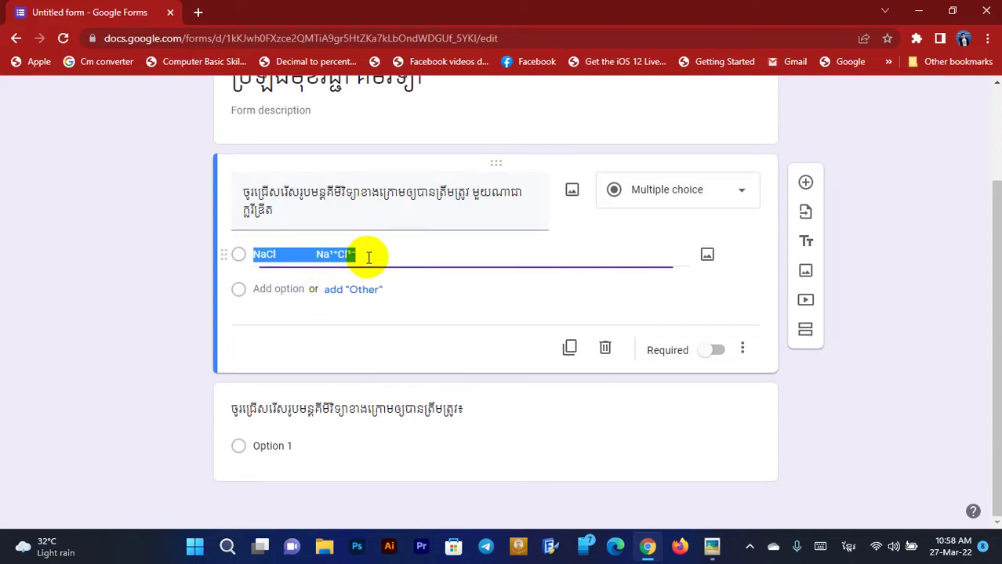
{"action": "left_click", "coordinate": [436, 252]}
{"action": "left_click", "coordinate": [278, 289]}
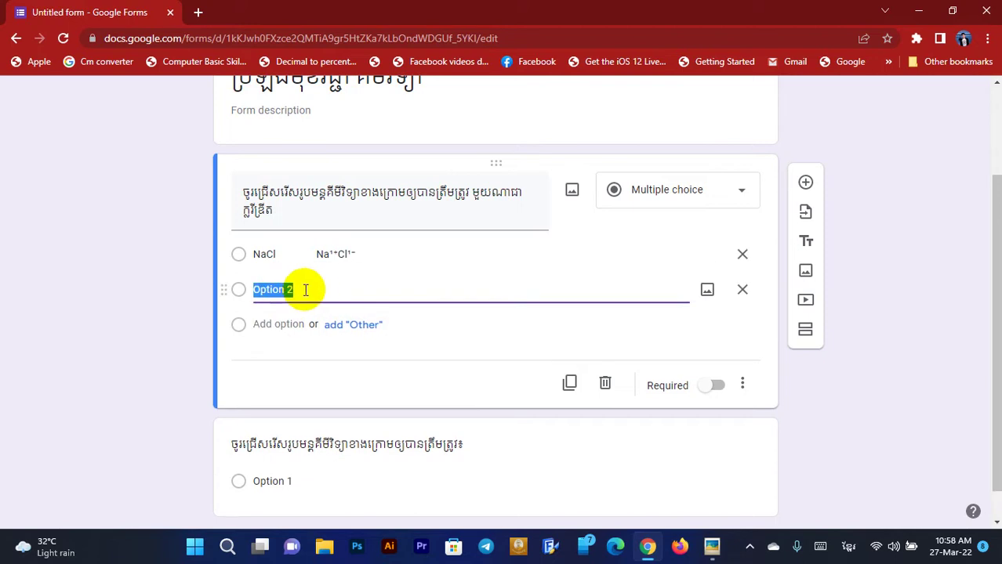
{"action": "key", "text": "alt+Tab"}
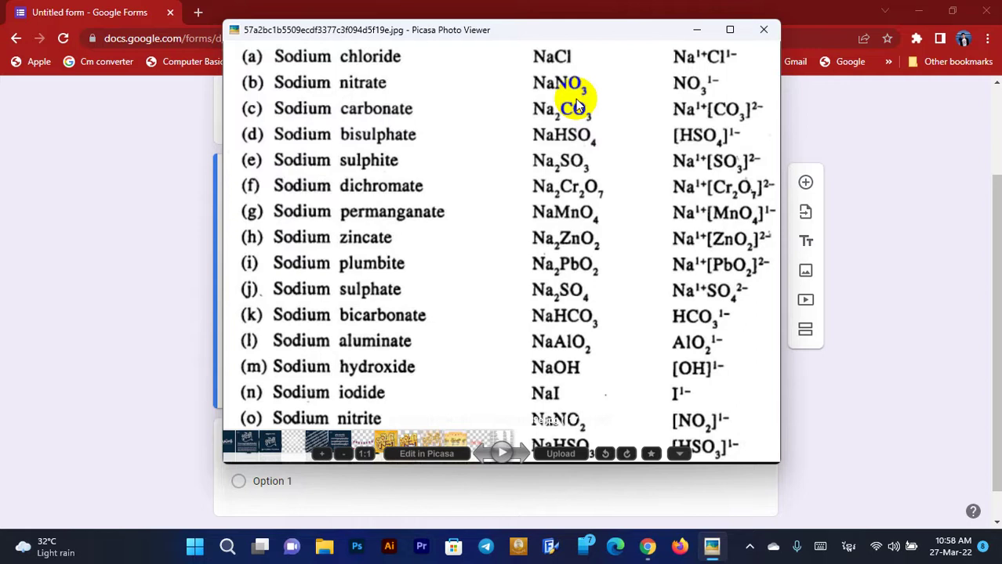
{"action": "key", "text": "alt+Tab"}
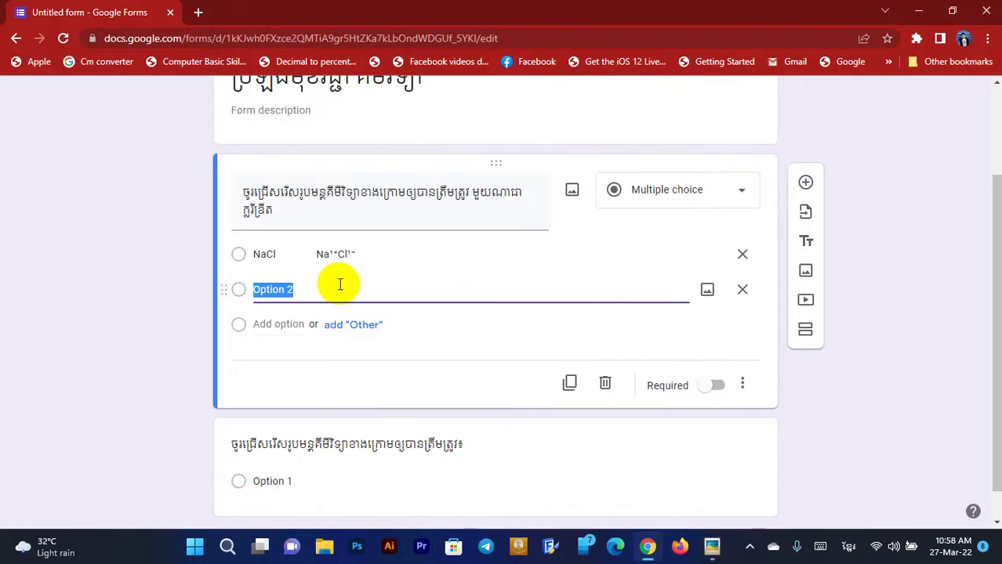
{"action": "type", "text": "N"}
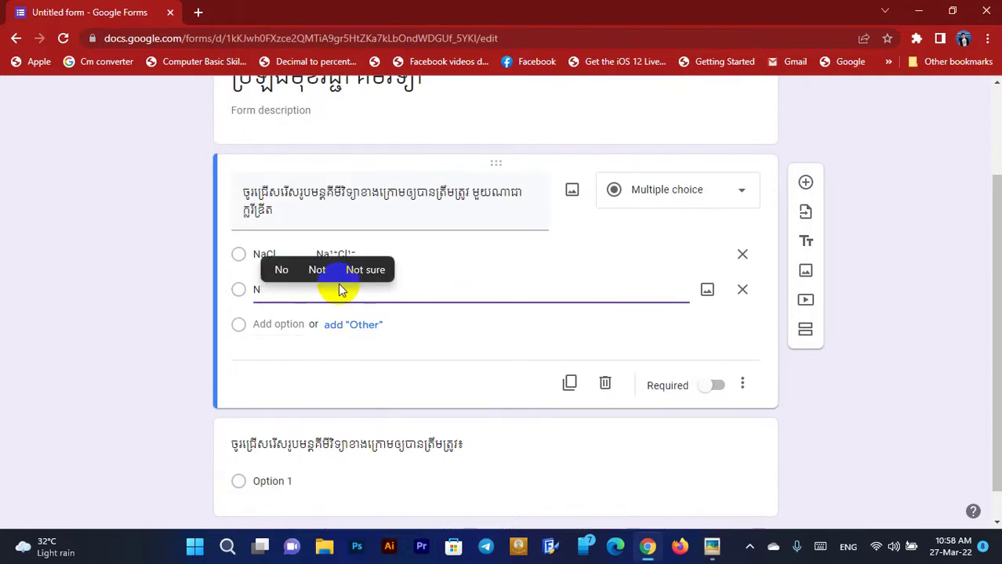
{"action": "type", "text": "aNO"}
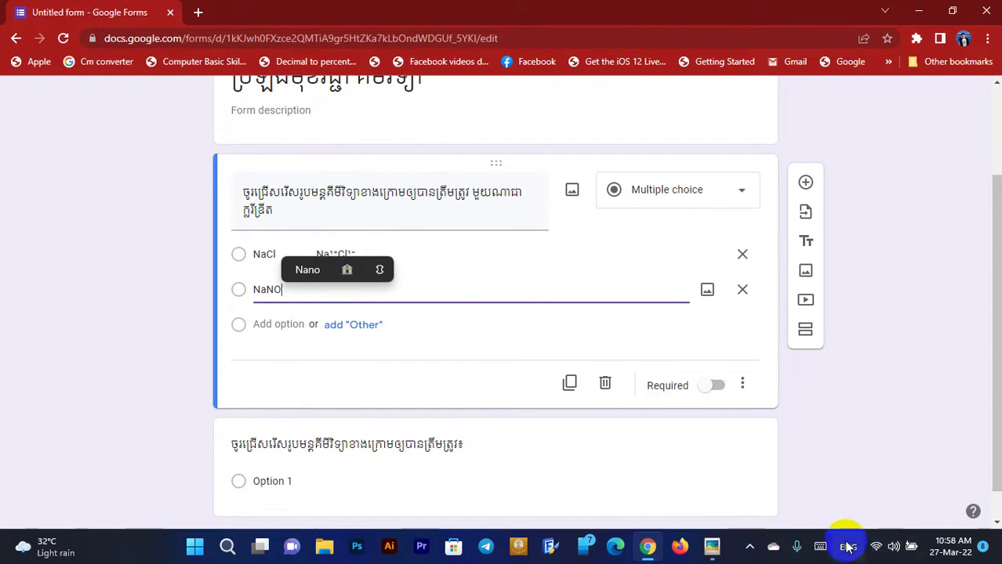
{"action": "left_click", "coordinate": [821, 546]}
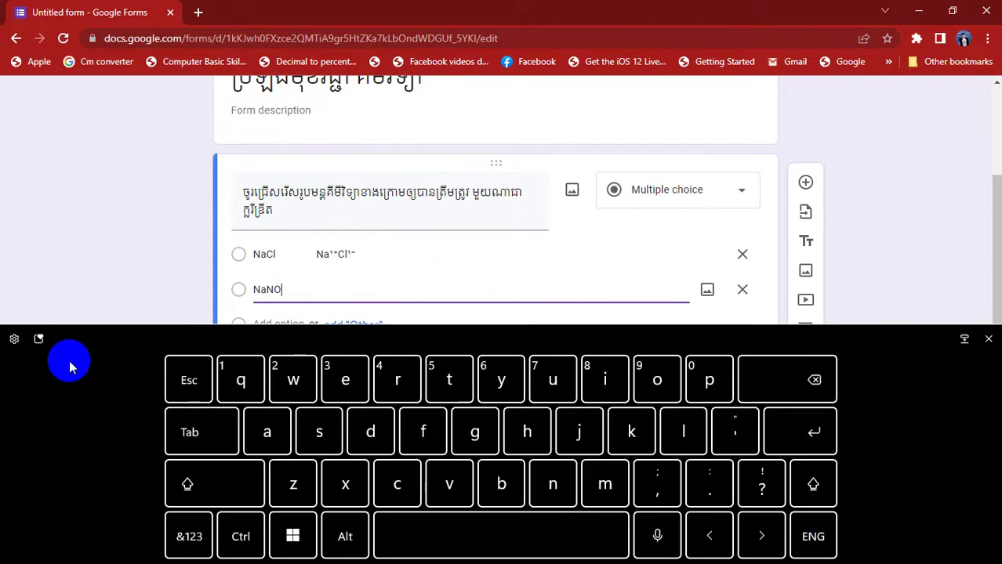
{"action": "left_click", "coordinate": [39, 341]}
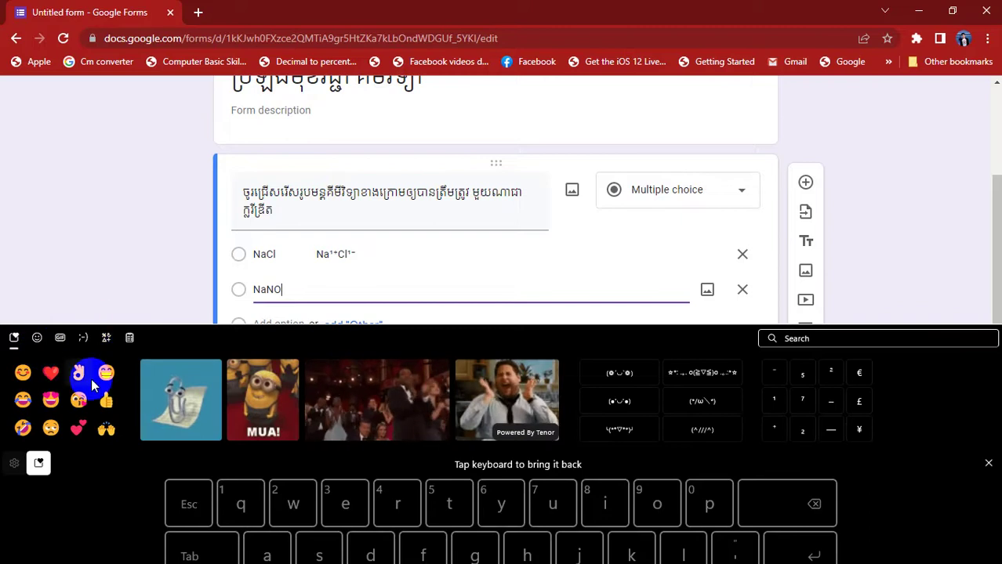
{"action": "left_click", "coordinate": [107, 341]}
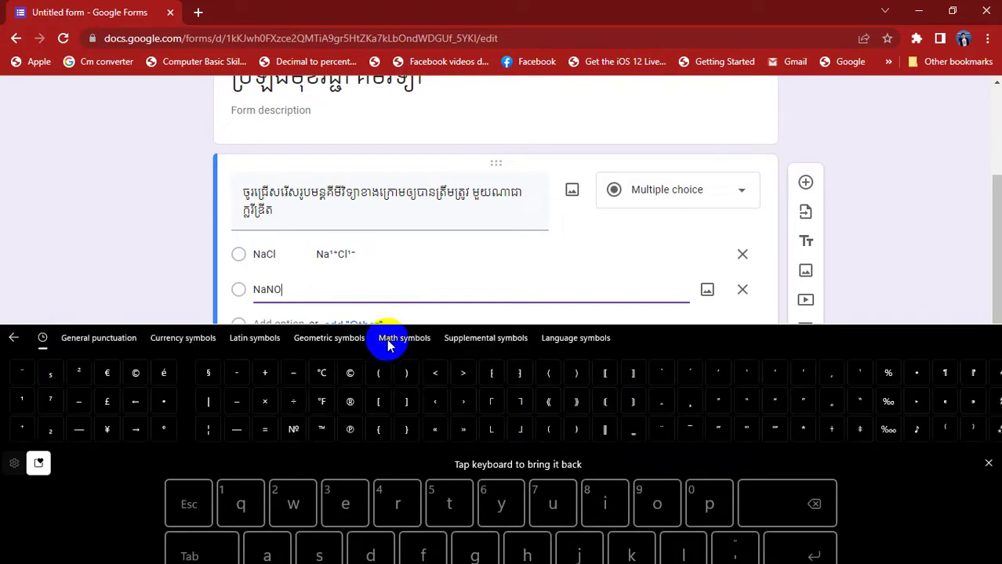
{"action": "left_click", "coordinate": [394, 345]}
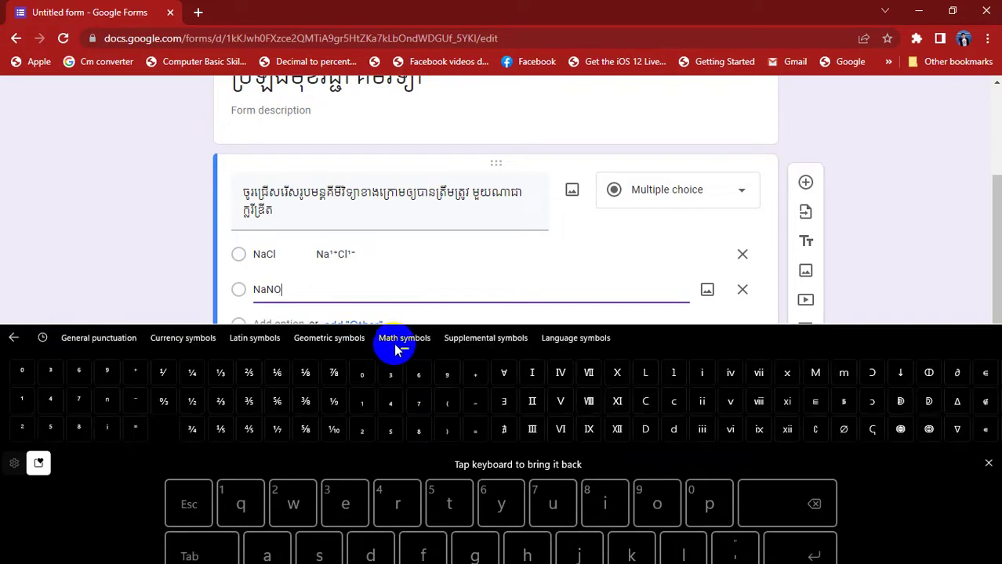
{"action": "left_click", "coordinate": [71, 407]}
{"action": "key", "text": "alt+Tab"}
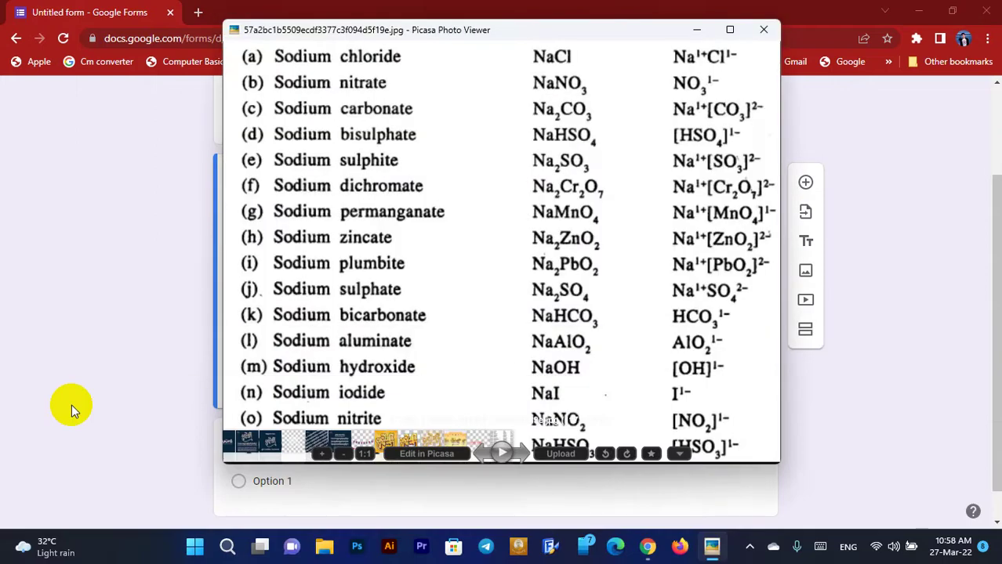
{"action": "key", "text": "alt+Tab"}
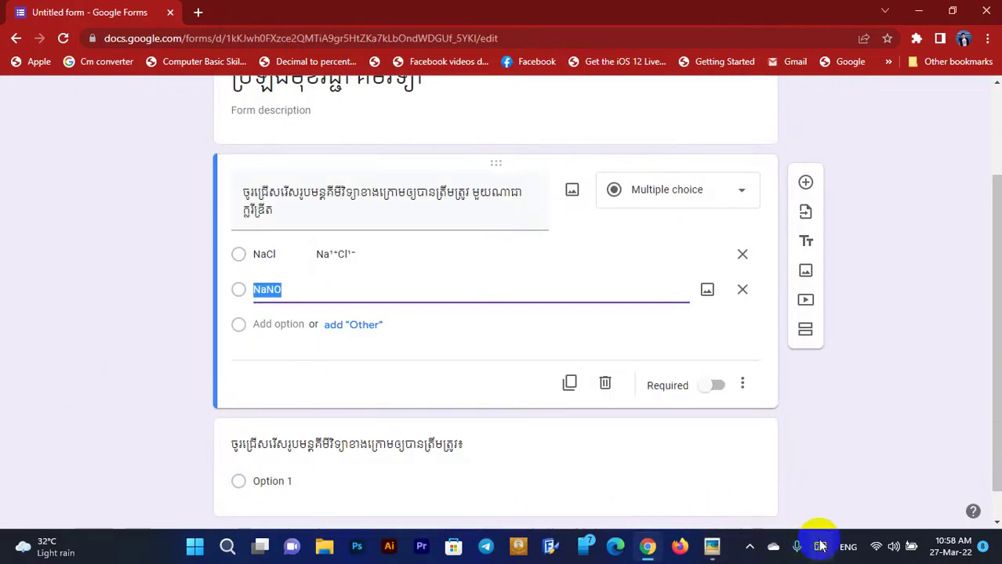
Insert a subscript 3 from the touch keyboard's math symbols into the second option.
{"action": "left_click", "coordinate": [820, 547]}
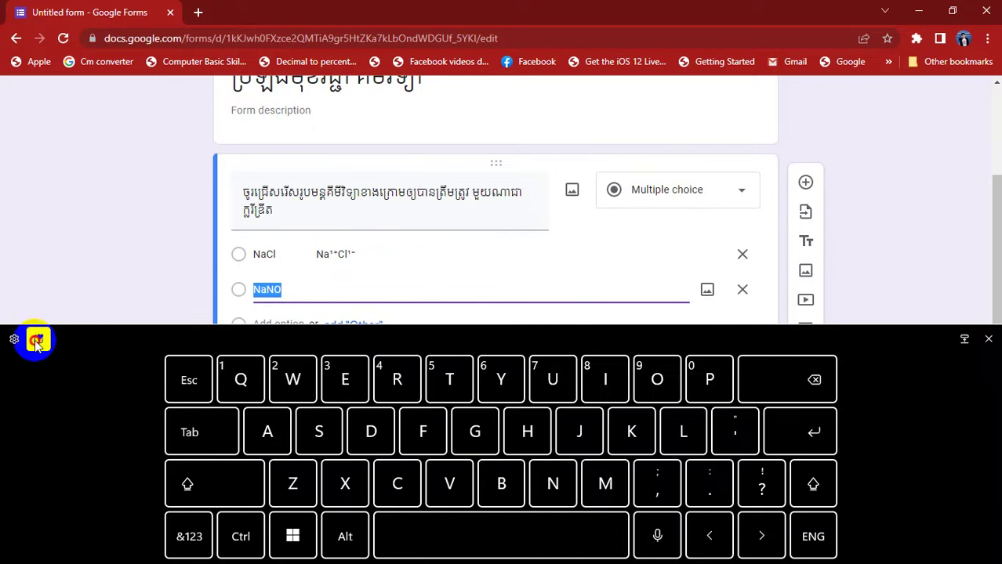
{"action": "left_click", "coordinate": [35, 340]}
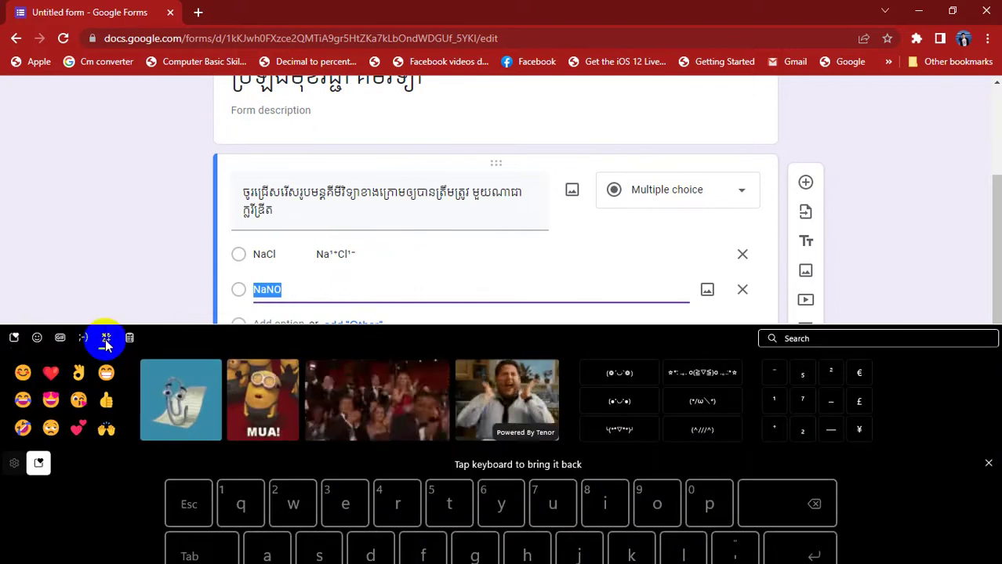
{"action": "left_click", "coordinate": [106, 338]}
{"action": "left_click", "coordinate": [388, 338]}
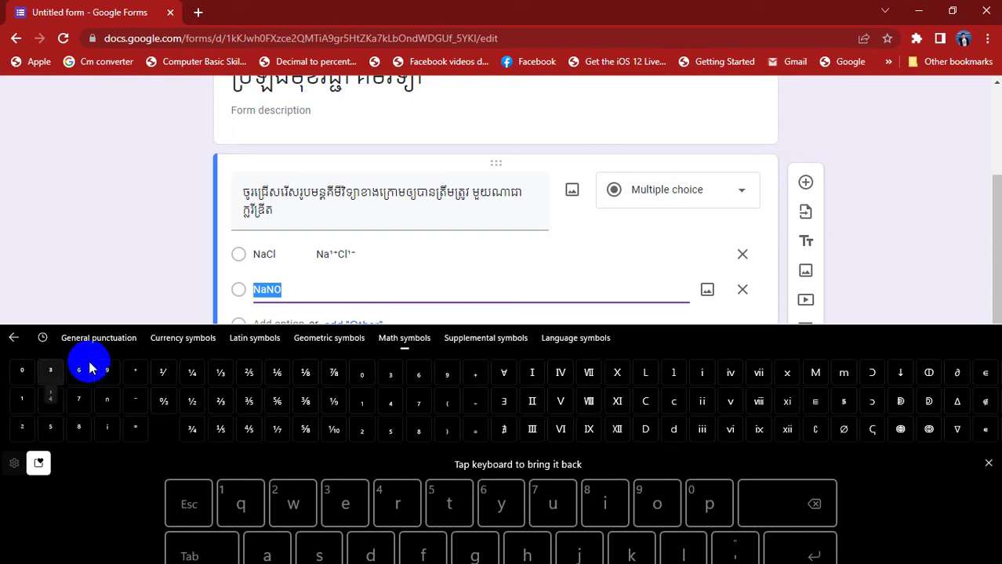
{"action": "left_click", "coordinate": [300, 289]}
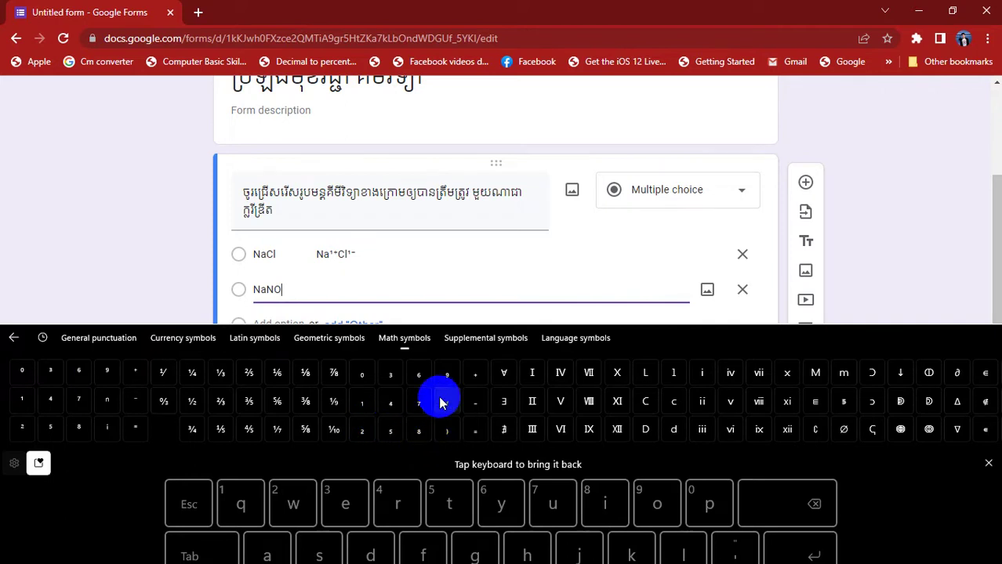
{"action": "left_click", "coordinate": [390, 375]}
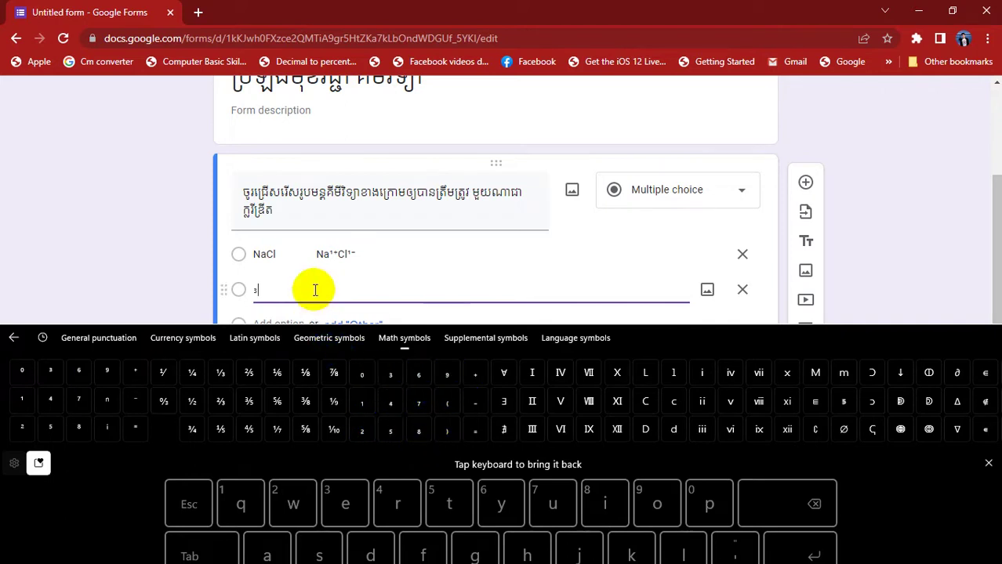
Rewrite the second option as "NaNO₃" with the subscript 3 at its end, followed by a wide gap.
{"action": "left_click_drag", "start_coordinate": [314, 290], "coordinate": [226, 289]}
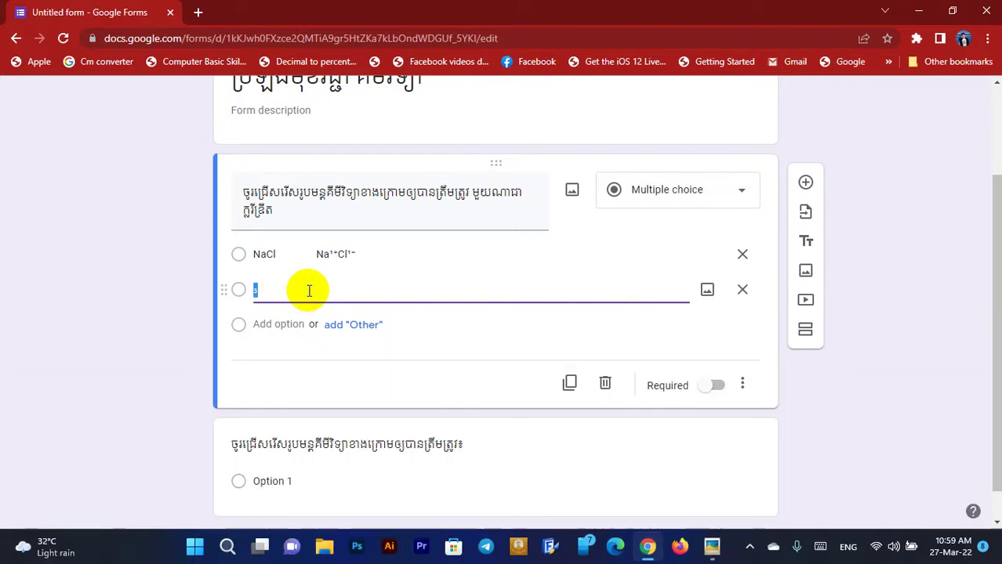
{"action": "type", "text": "NaN"}
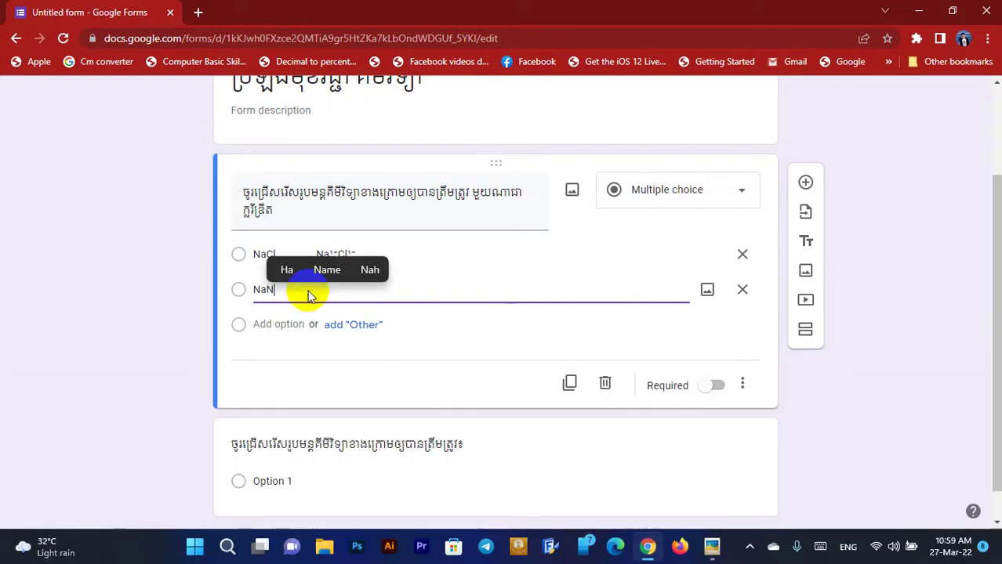
{"action": "type", "text": "o"}
{"action": "key", "text": "BackSpace"}
{"action": "type", "text": "O₃"}
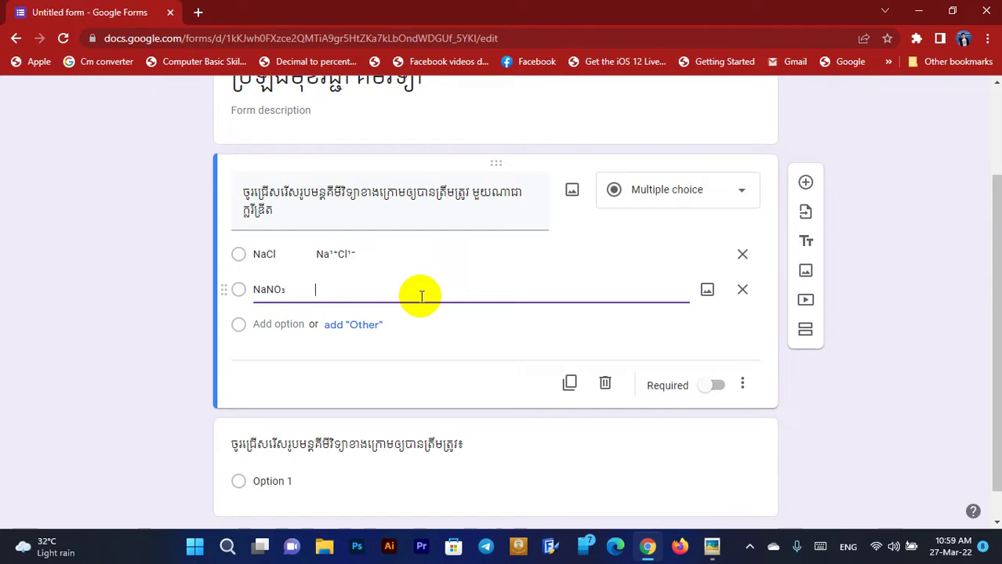
Append "NO₃" with a subscript 3 after the gap in the second option, following the sodium nitrate row of the reference image.
{"action": "key", "text": "alt+Tab"}
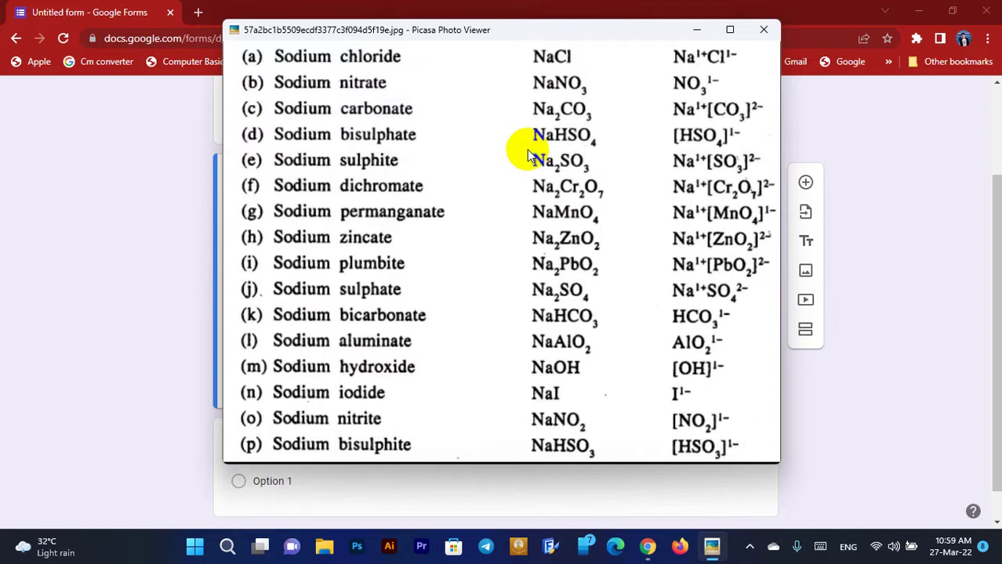
{"action": "scroll", "coordinate": [663, 91], "scroll_direction": "up", "scroll_amount": 3}
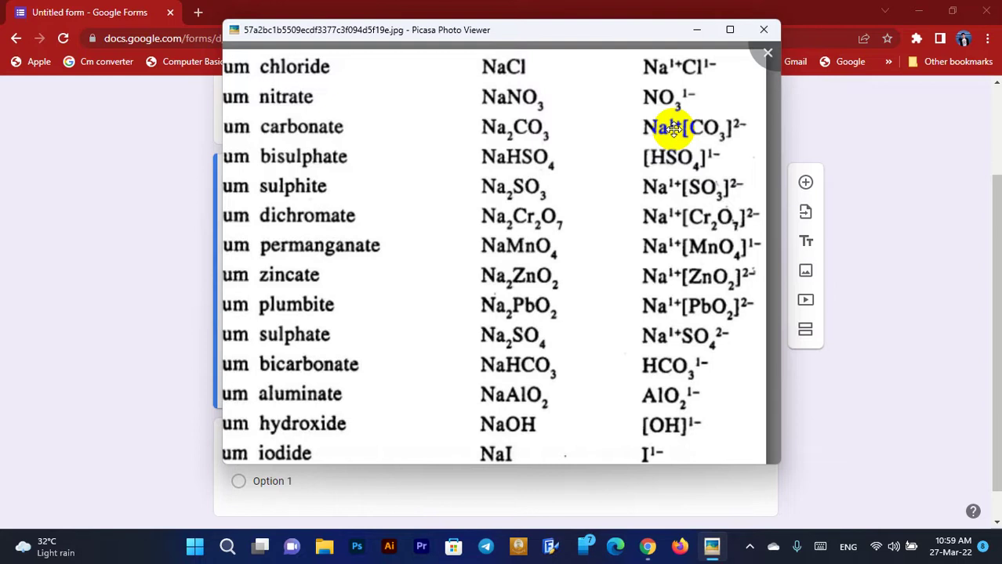
{"action": "key", "text": "alt+Tab"}
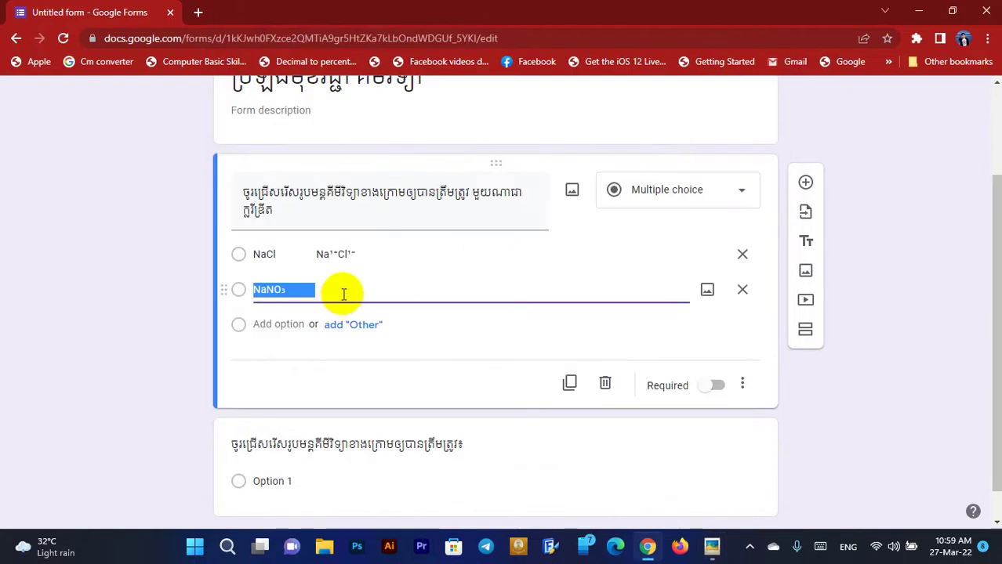
{"action": "left_click", "coordinate": [343, 294]}
{"action": "left_click_drag", "start_coordinate": [284, 288], "coordinate": [266, 290]}
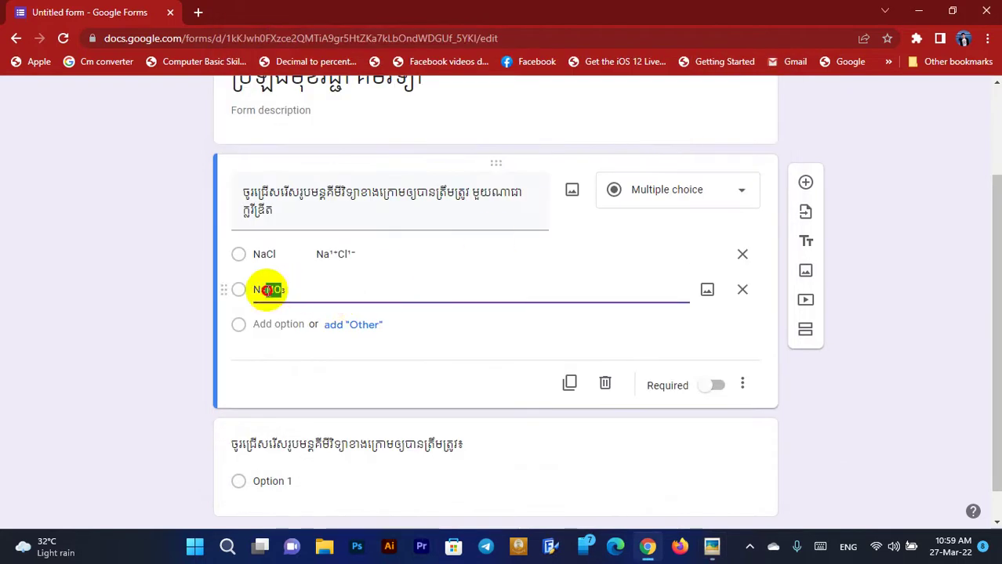
{"action": "left_click", "coordinate": [342, 290]}
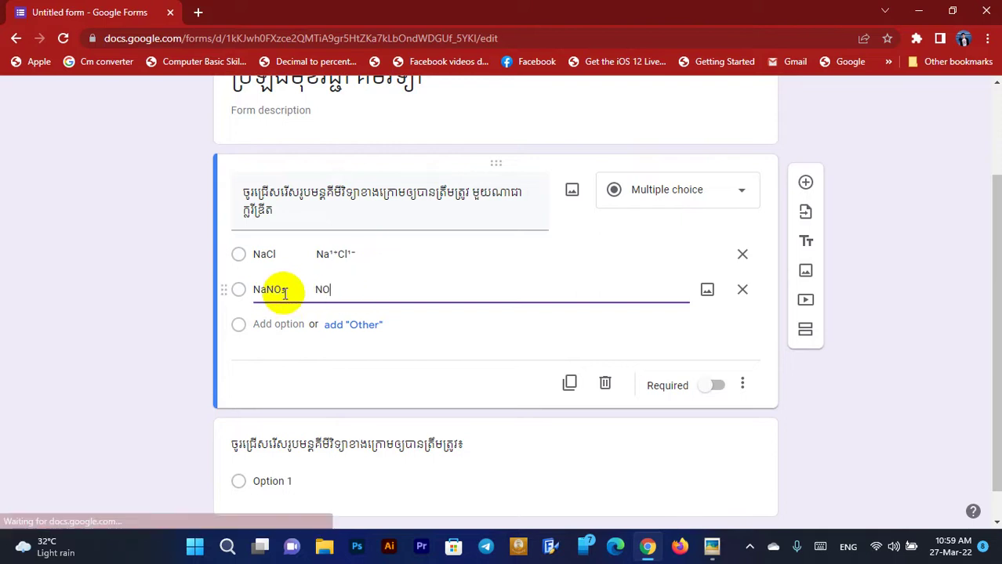
{"action": "left_click", "coordinate": [283, 290]}
{"action": "left_click", "coordinate": [352, 288]}
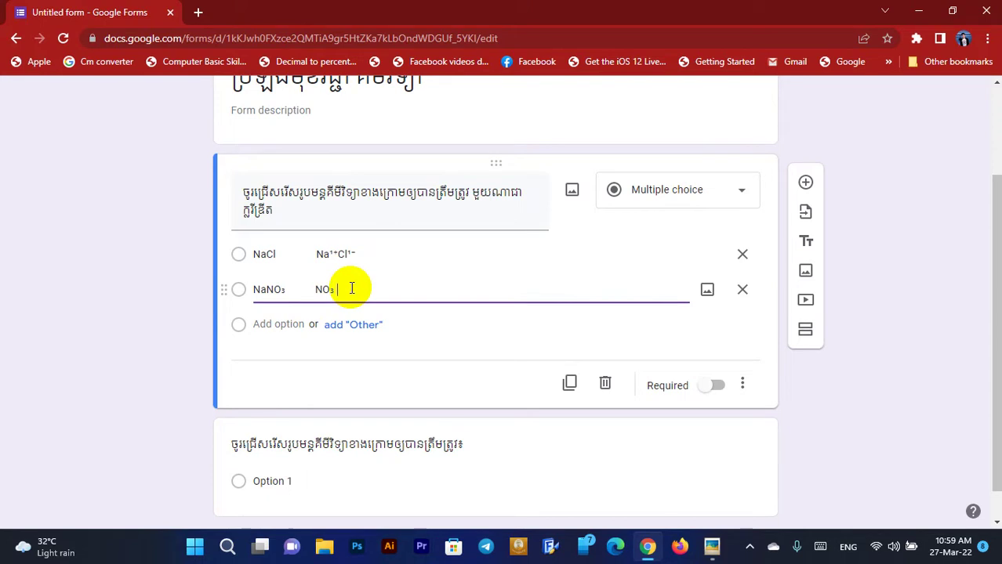
Add a superscript 1 and superscript minus from the touch keyboard's math symbols right after the second option's final NO₃.
{"action": "key", "text": "alt+Tab"}
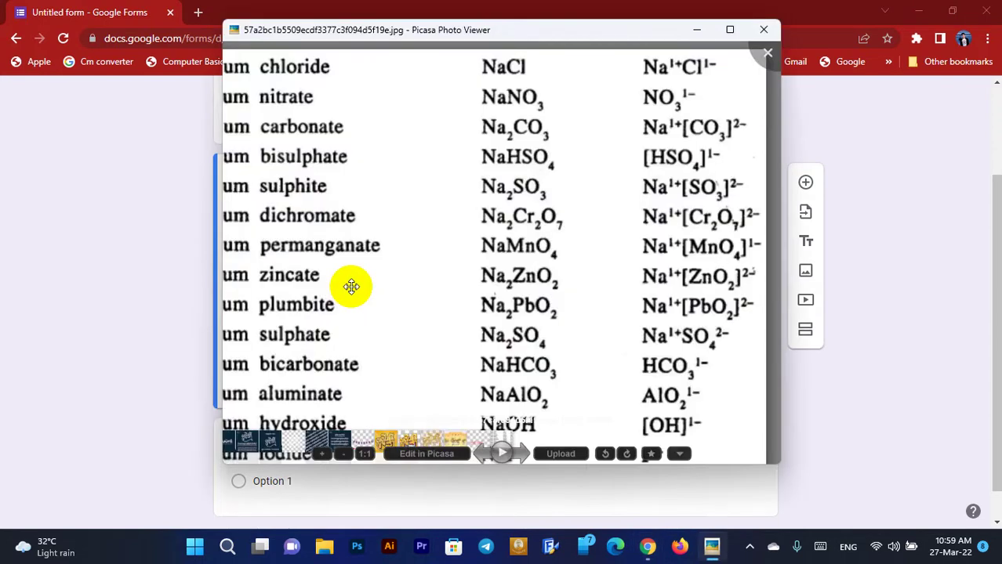
{"action": "key", "text": "alt+Tab"}
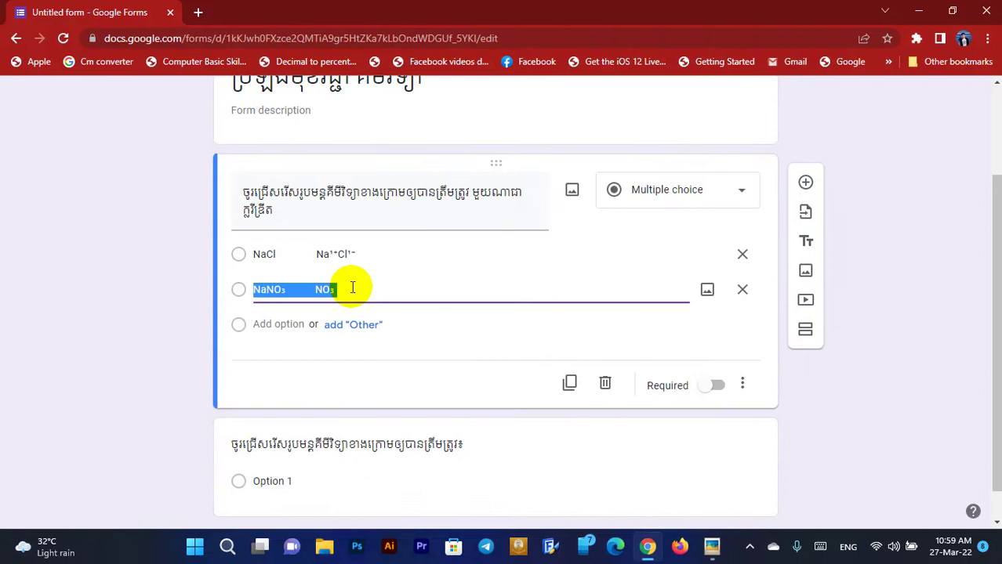
{"action": "left_click", "coordinate": [352, 288]}
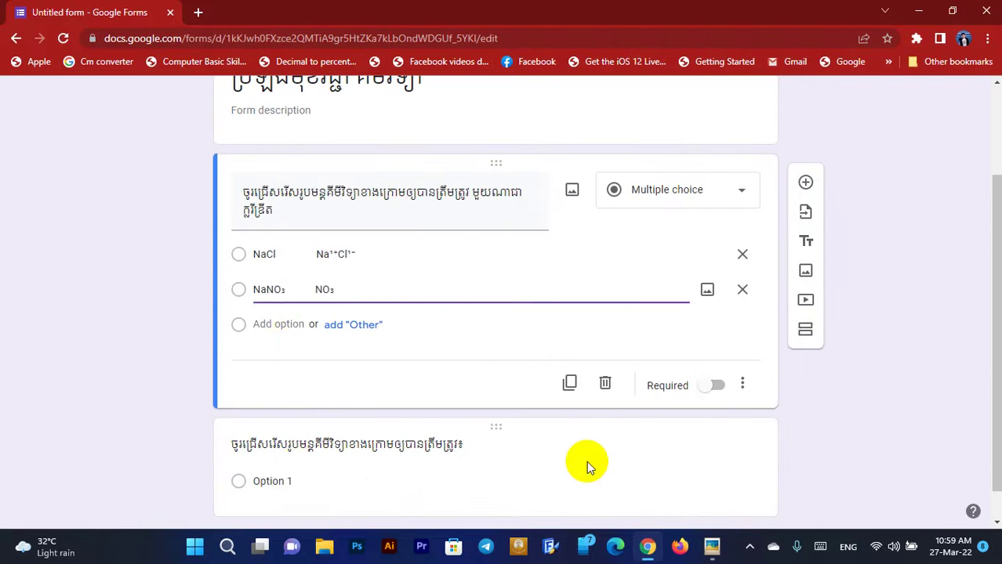
{"action": "left_click", "coordinate": [822, 542]}
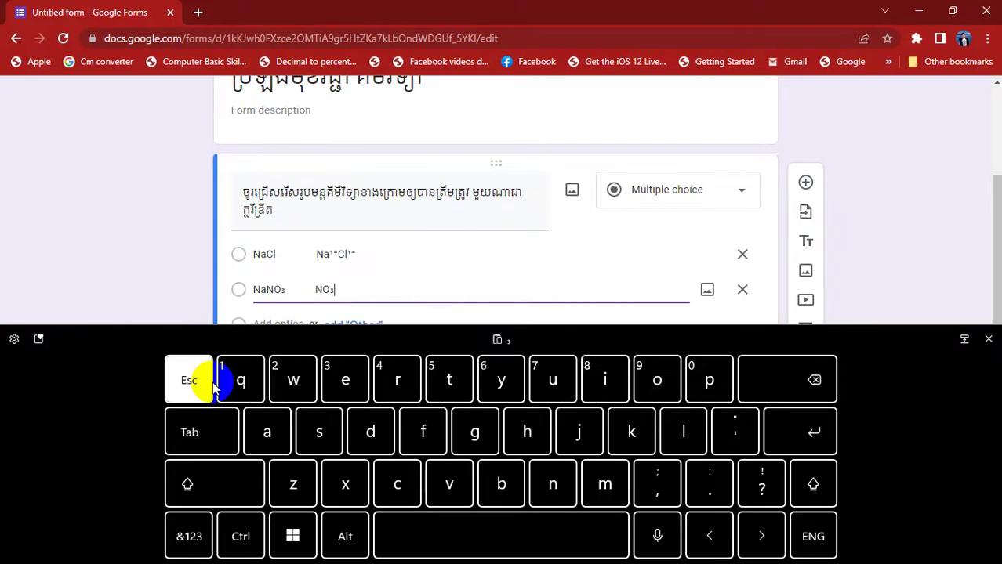
{"action": "left_click", "coordinate": [39, 339]}
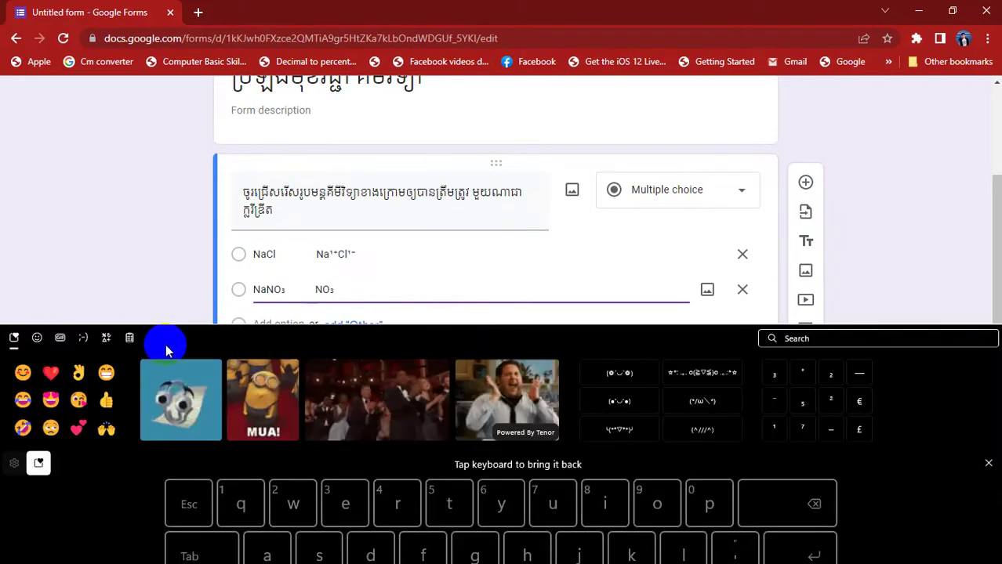
{"action": "left_click", "coordinate": [106, 337]}
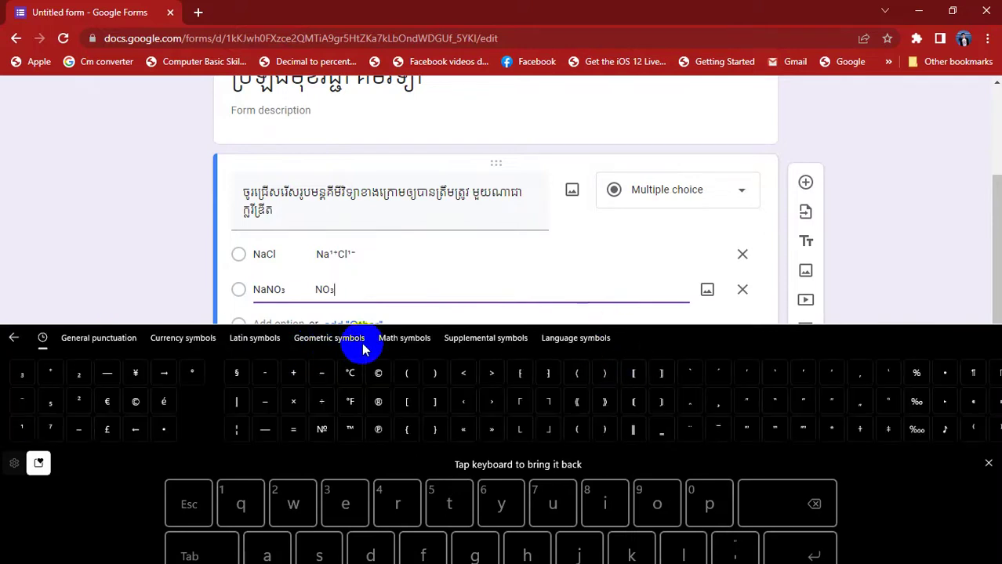
{"action": "left_click", "coordinate": [410, 339]}
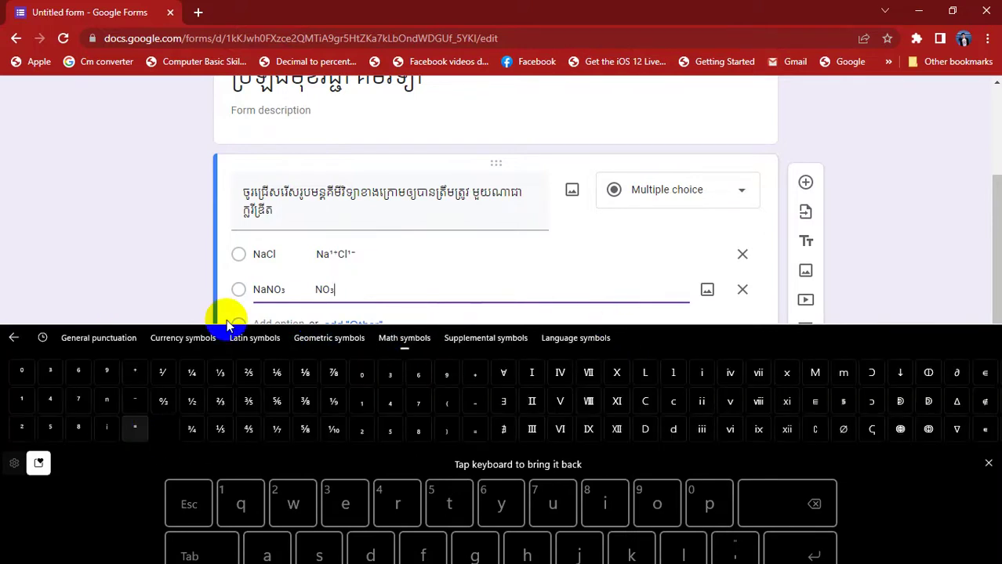
{"action": "left_click", "coordinate": [348, 290]}
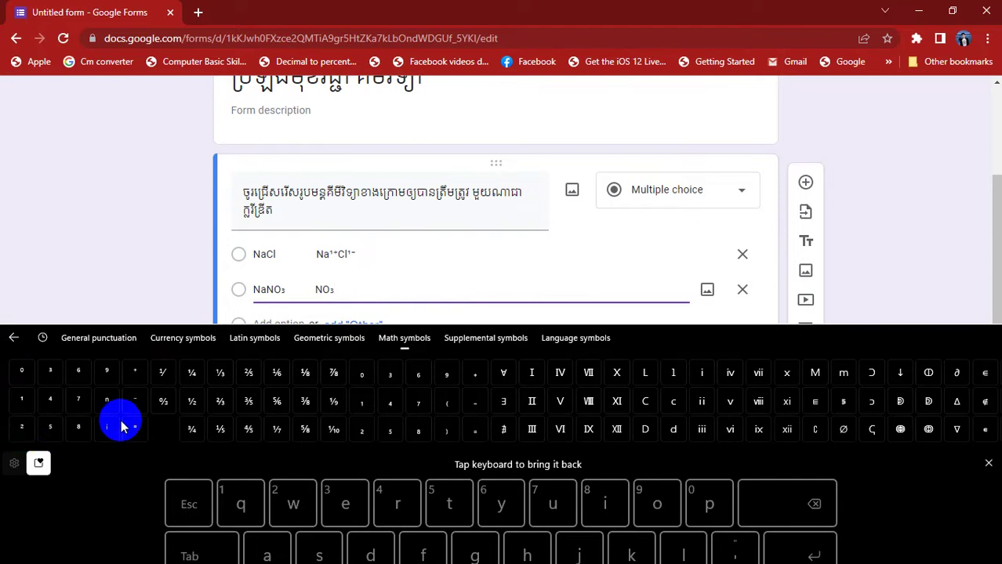
{"action": "left_click", "coordinate": [21, 402]}
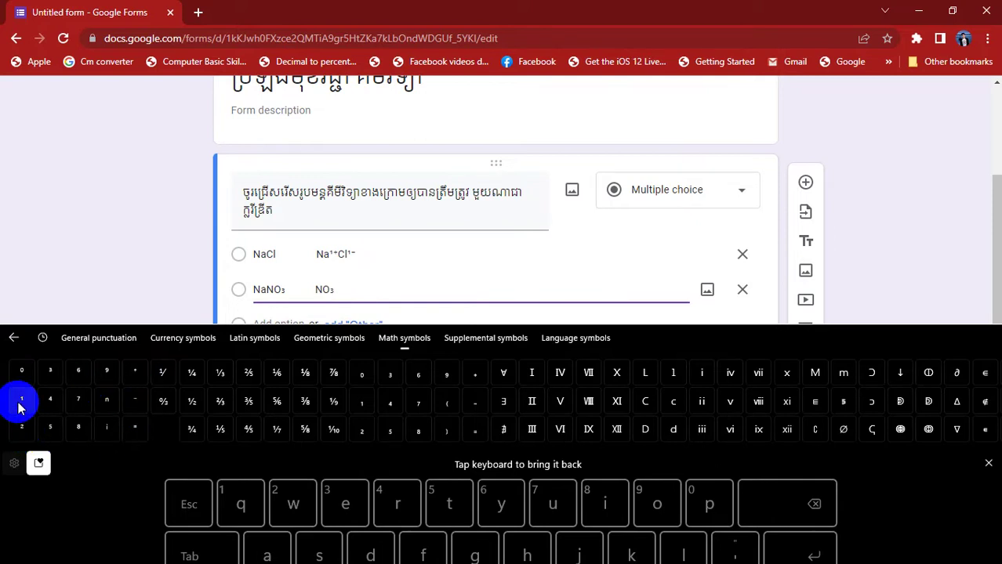
{"action": "left_click", "coordinate": [135, 401]}
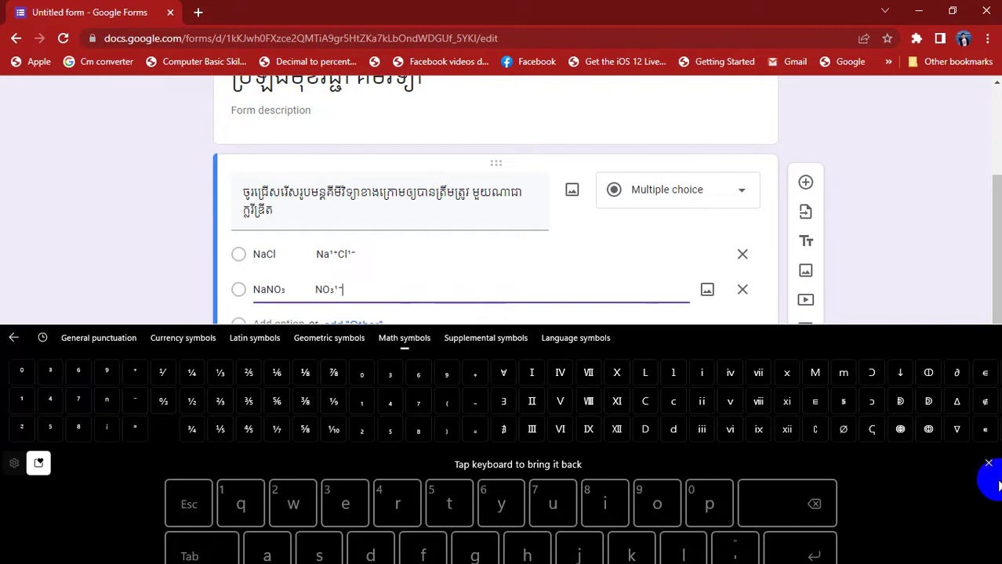
{"action": "left_click", "coordinate": [989, 463]}
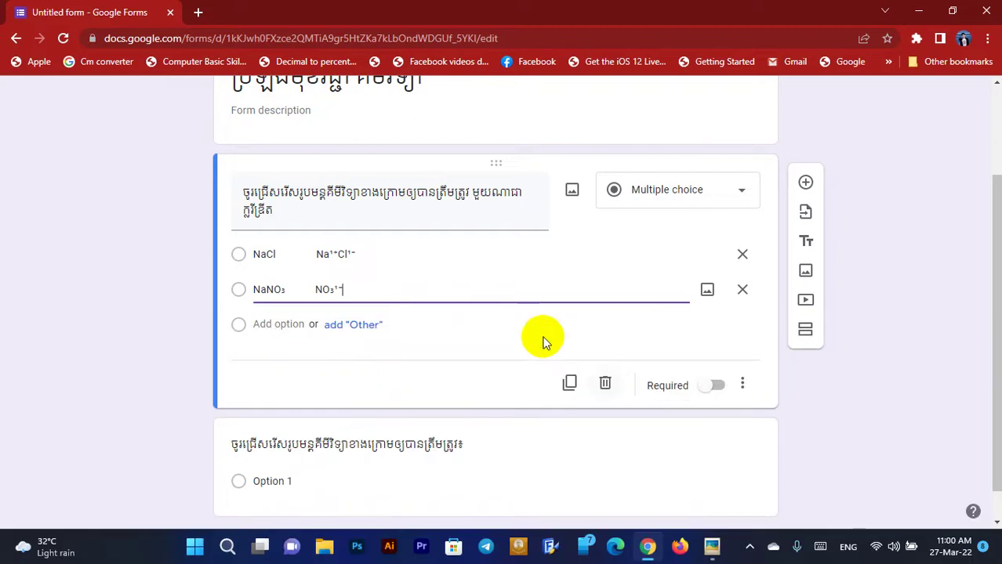
Minimize the browser window with the form and close the reference image of sodium compounds in the photo viewer.
{"action": "left_click", "coordinate": [365, 356]}
{"action": "left_click", "coordinate": [420, 284]}
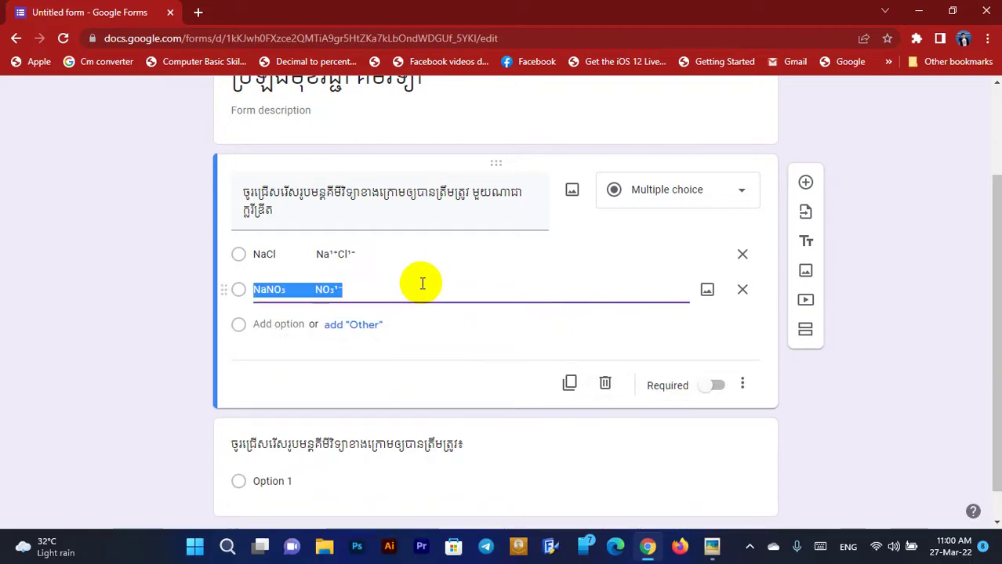
{"action": "scroll", "coordinate": [420, 282], "scroll_direction": "up", "scroll_amount": 2}
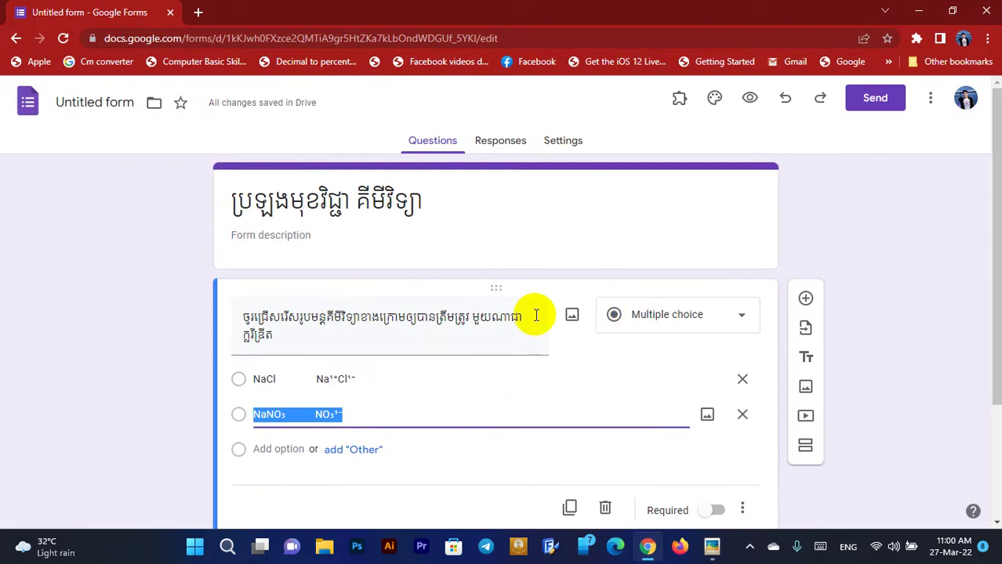
{"action": "left_click", "coordinate": [918, 10]}
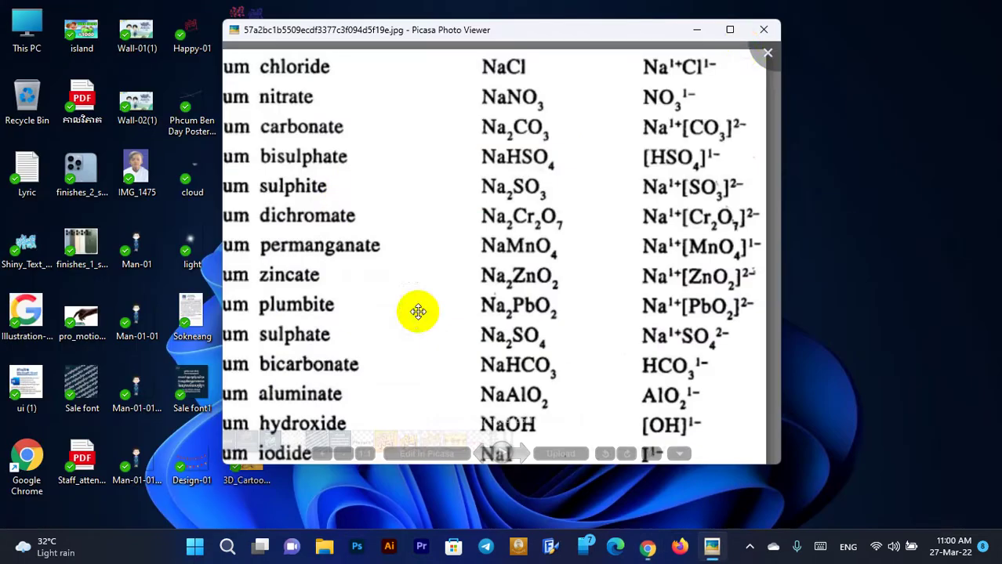
{"action": "scroll", "coordinate": [536, 298], "scroll_direction": "down", "scroll_amount": 5}
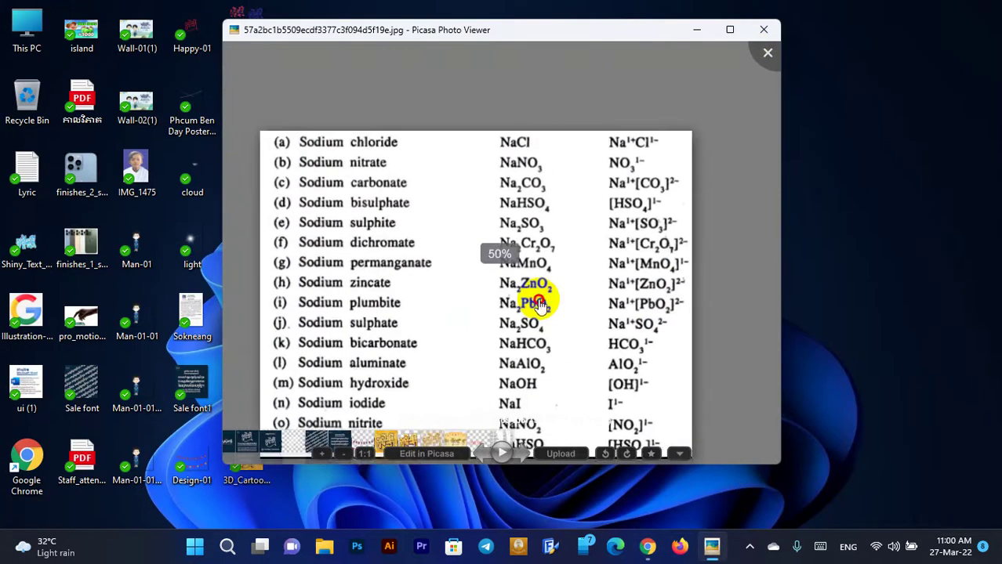
{"action": "scroll", "coordinate": [554, 241], "scroll_direction": "up", "scroll_amount": 3}
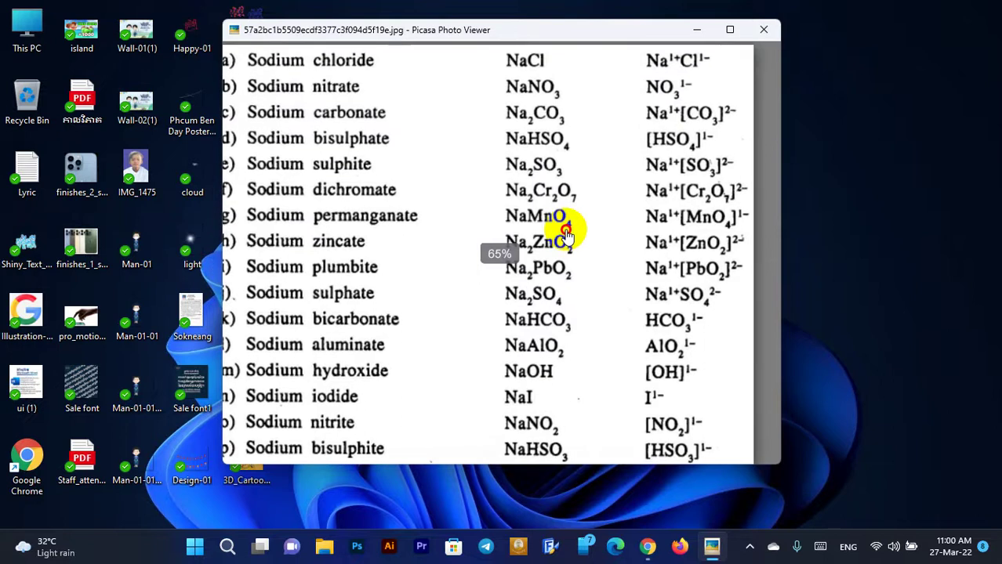
{"action": "left_click", "coordinate": [762, 35]}
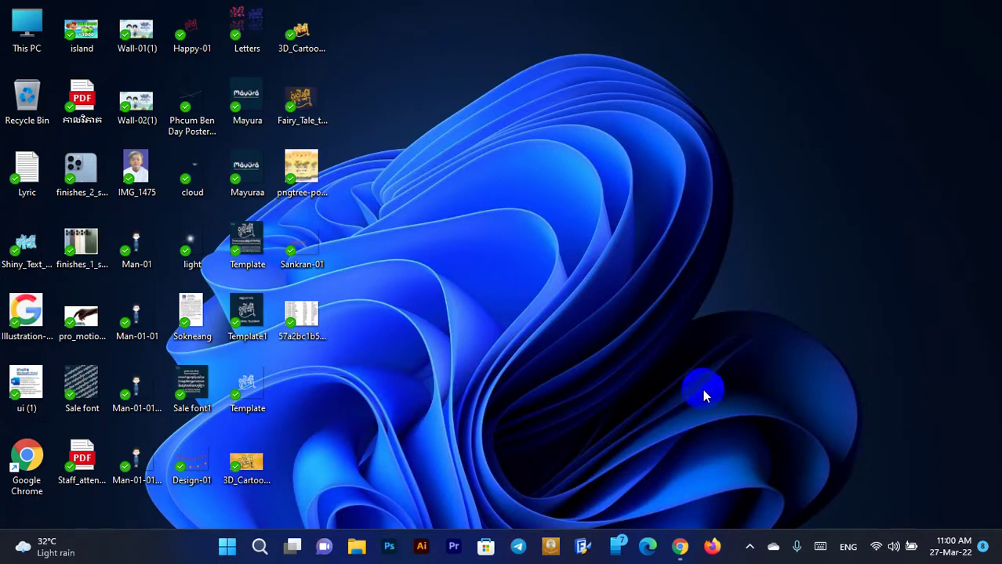
Bring up the touch keyboard over the empty desktop and close it again.
{"action": "left_click", "coordinate": [698, 473]}
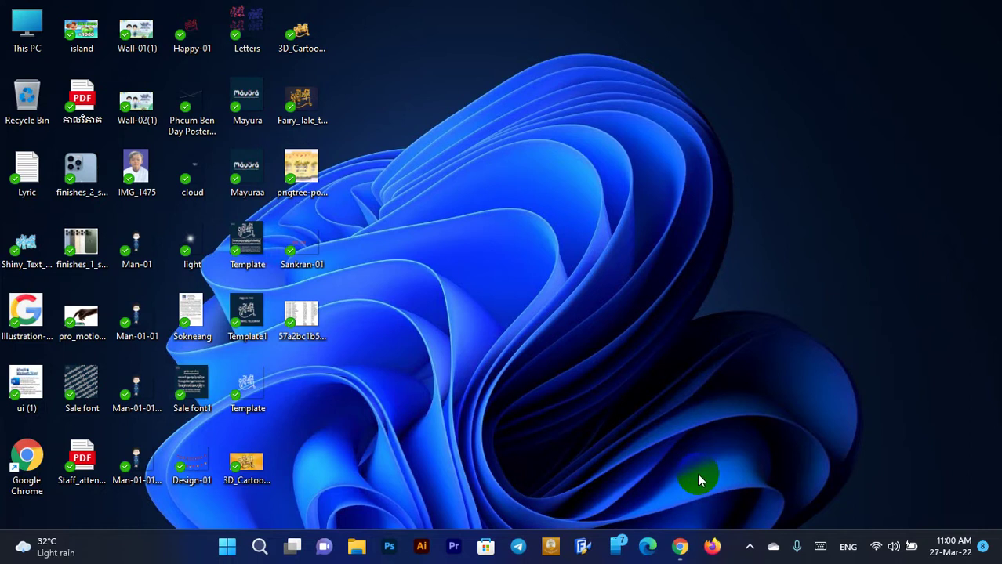
{"action": "left_click", "coordinate": [820, 546]}
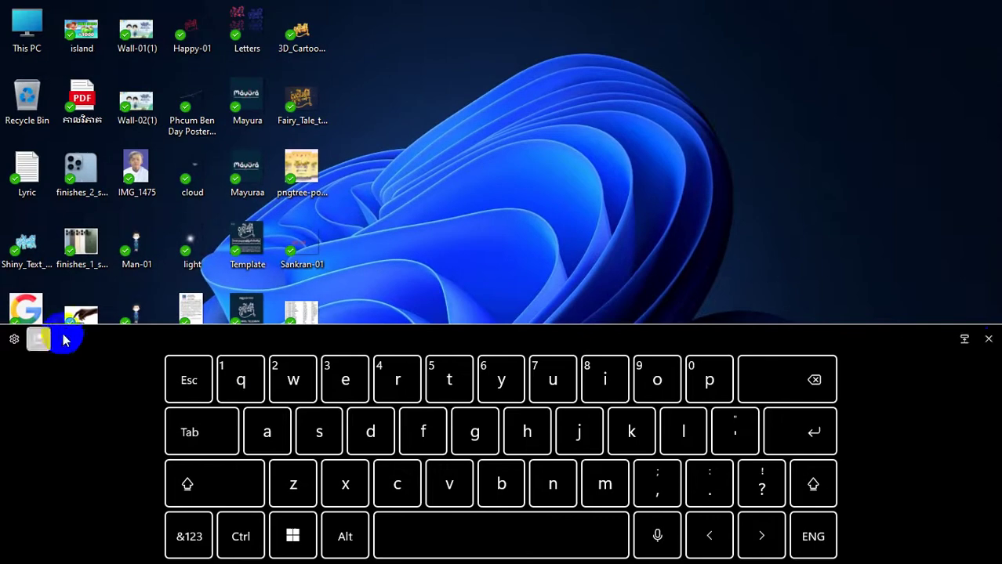
{"action": "left_click", "coordinate": [988, 339]}
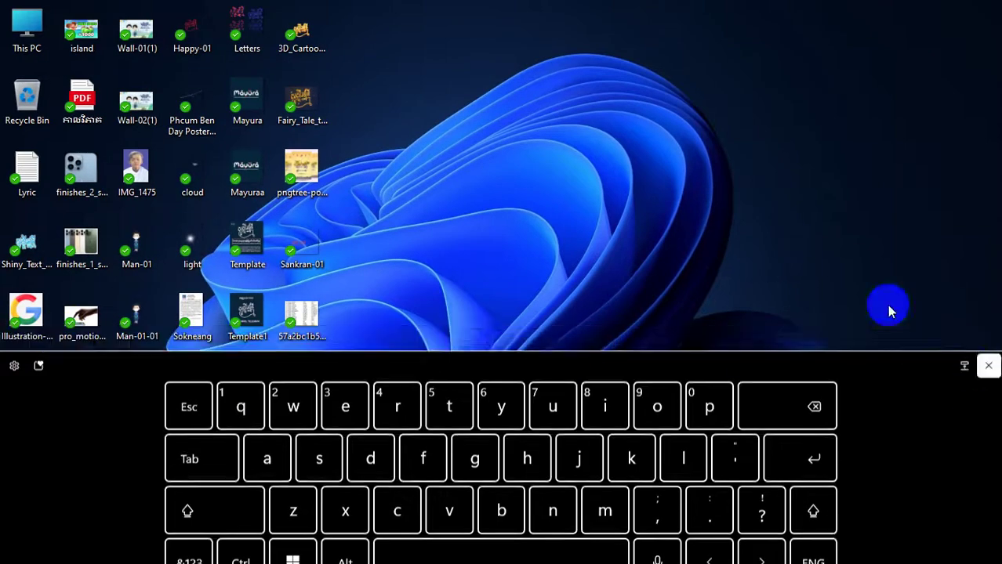